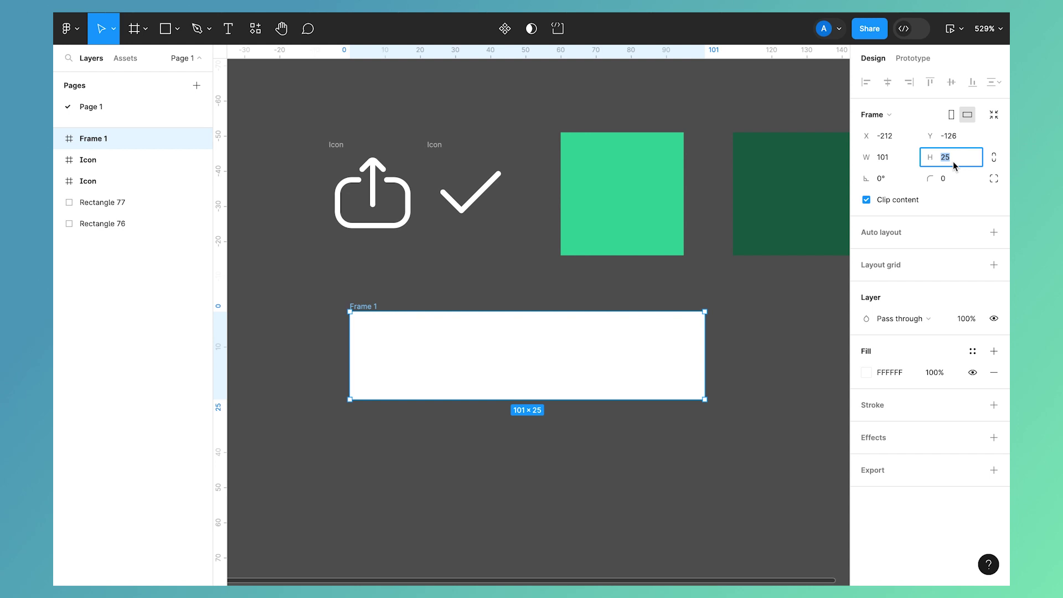
Set the frame's height to 60, widen it to about 186, and set its corner radius to 50
key(Return)
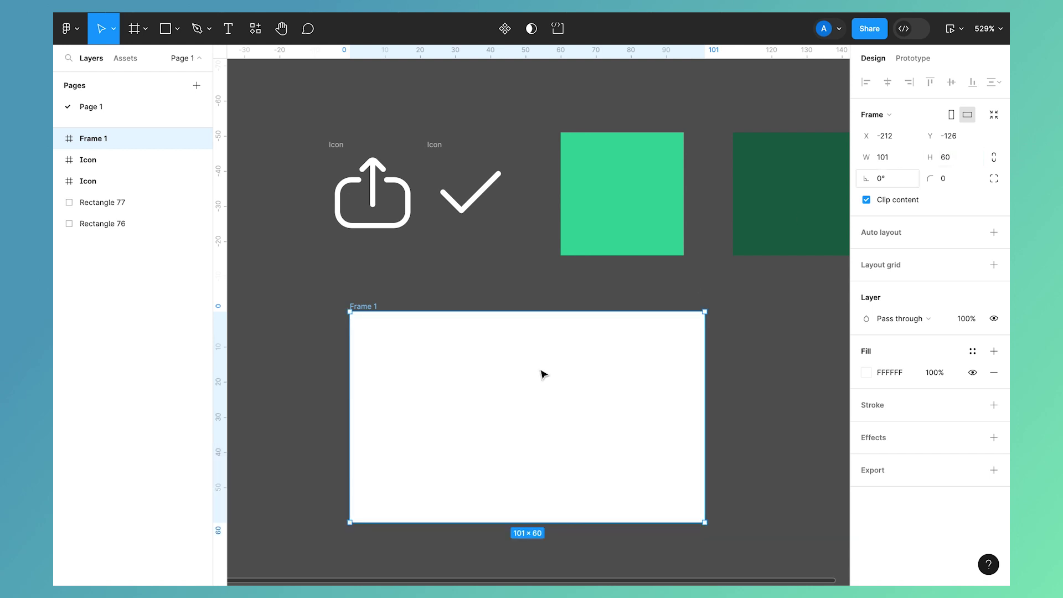
scroll(504, 395, down, 5)
drag(609, 395, 771, 404)
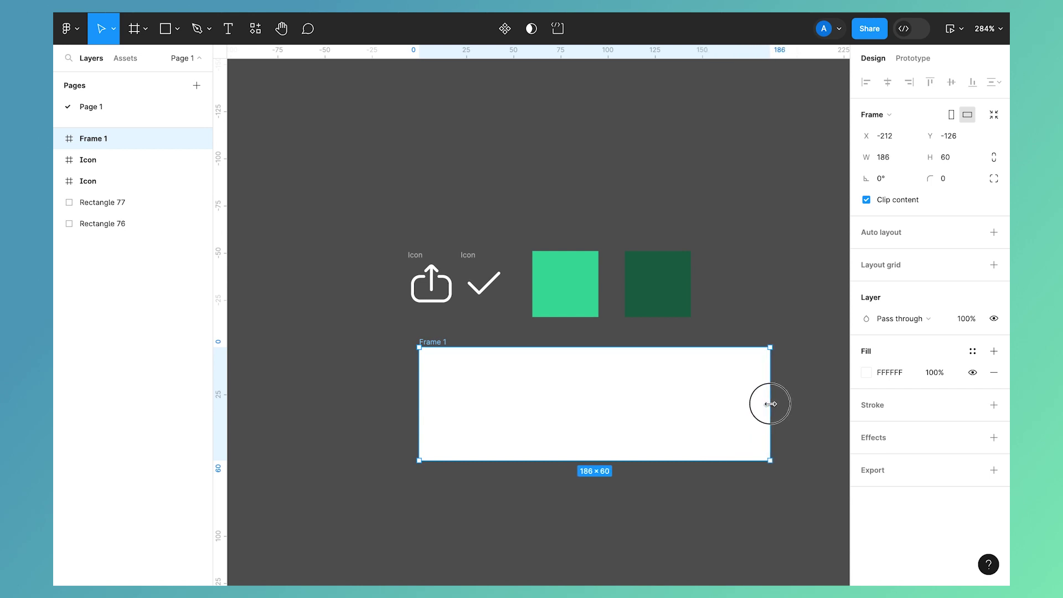
click(950, 180)
text(50)
key(Return)
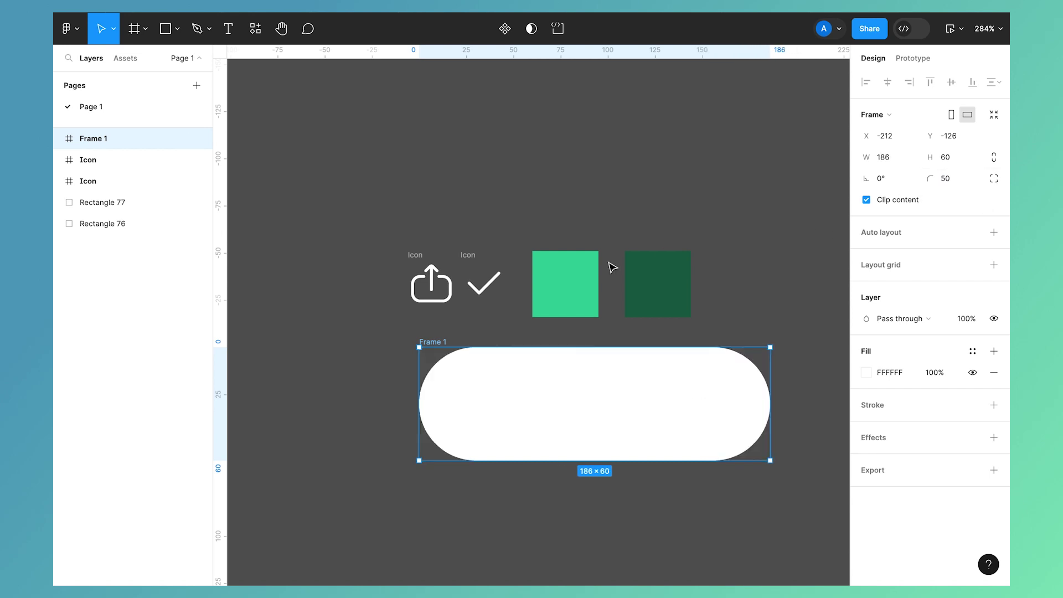
Fill the rounded frame with the colour sampled from the light green square
key(i)
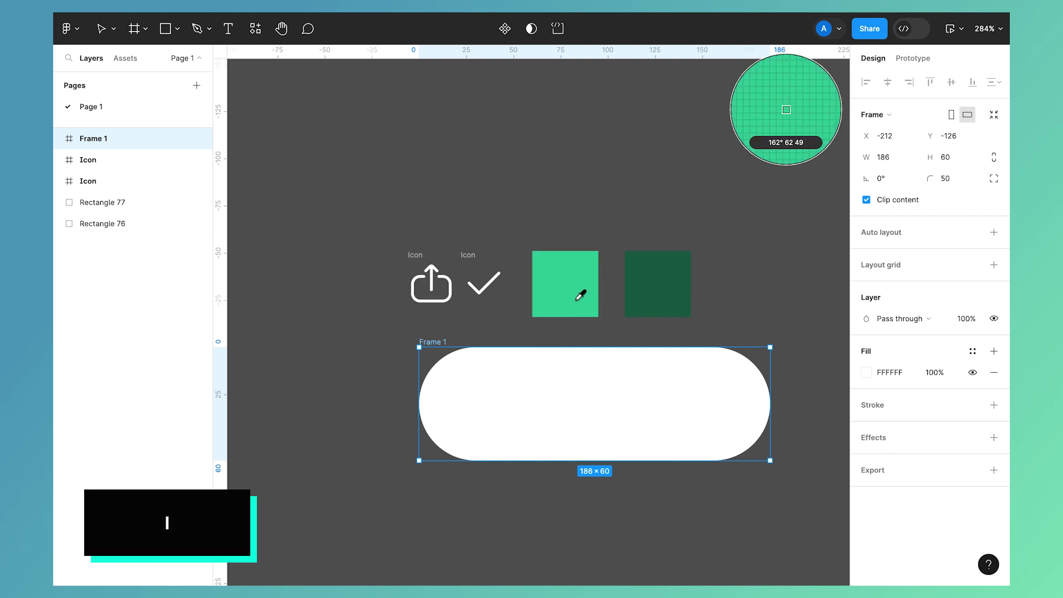
click(577, 296)
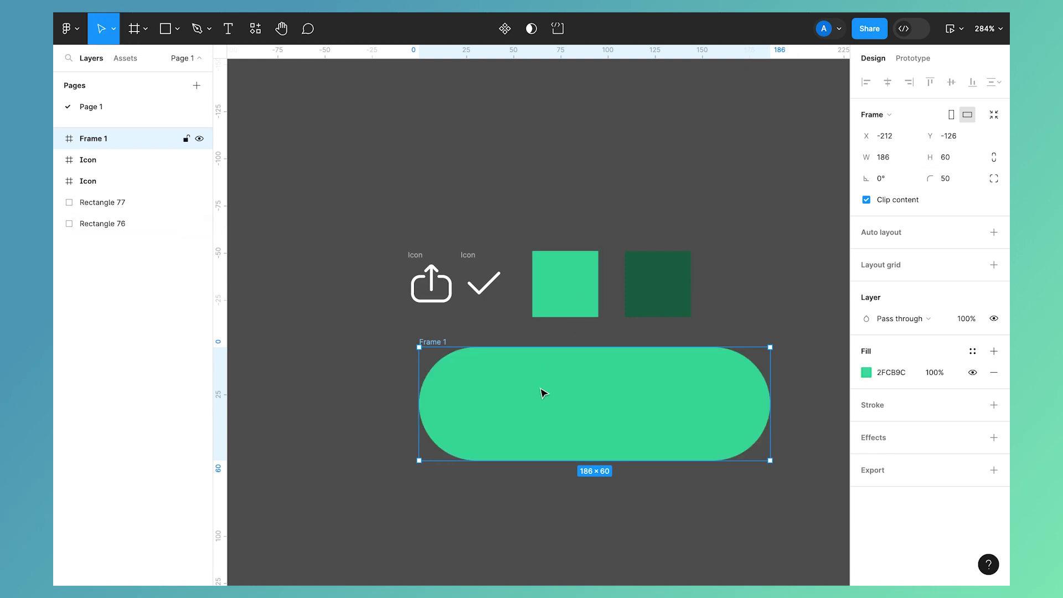
key(Escape)
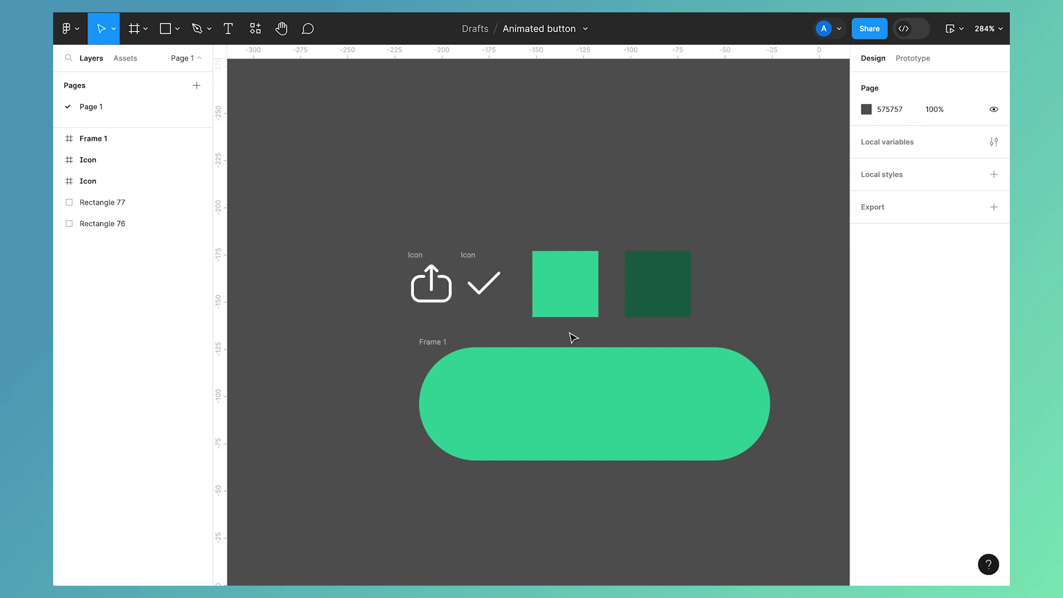
Add the text "Upload" inside the green frame
key(t)
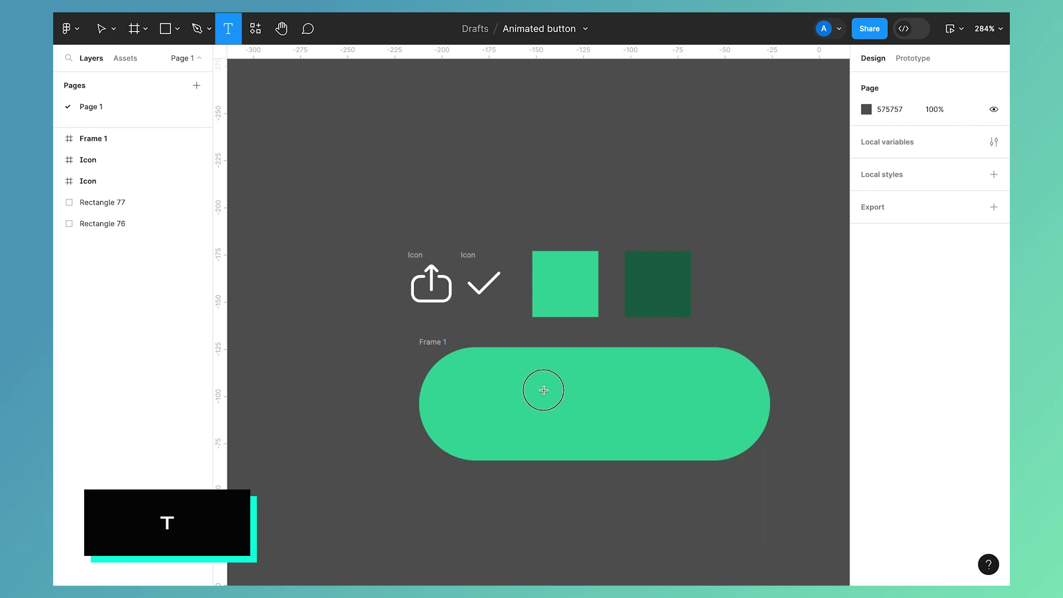
click(543, 390)
text(Uplao)
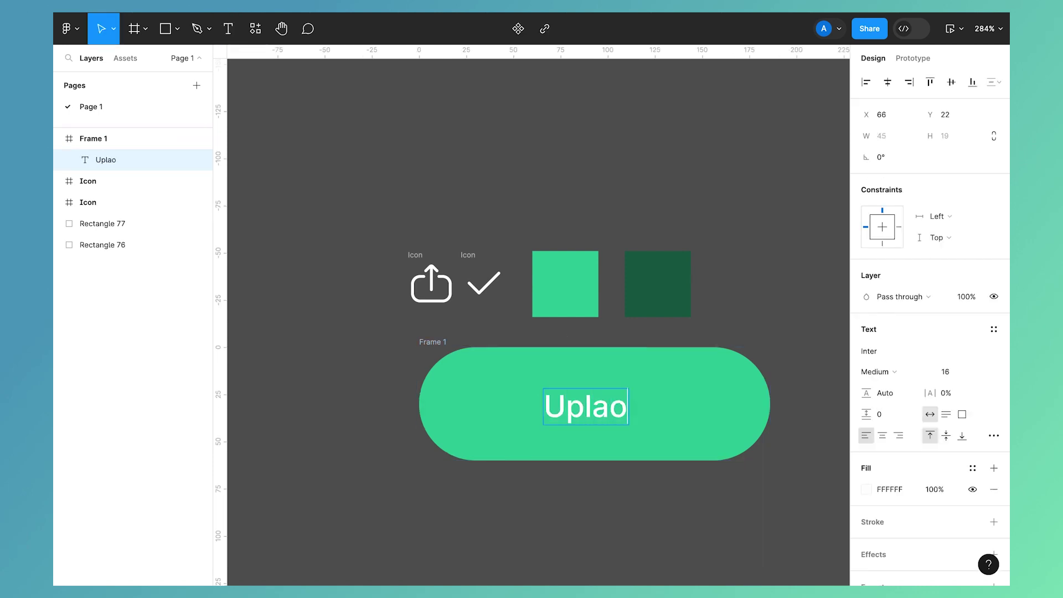
key(BackSpace)
key(BackSpace)
key(Escape)
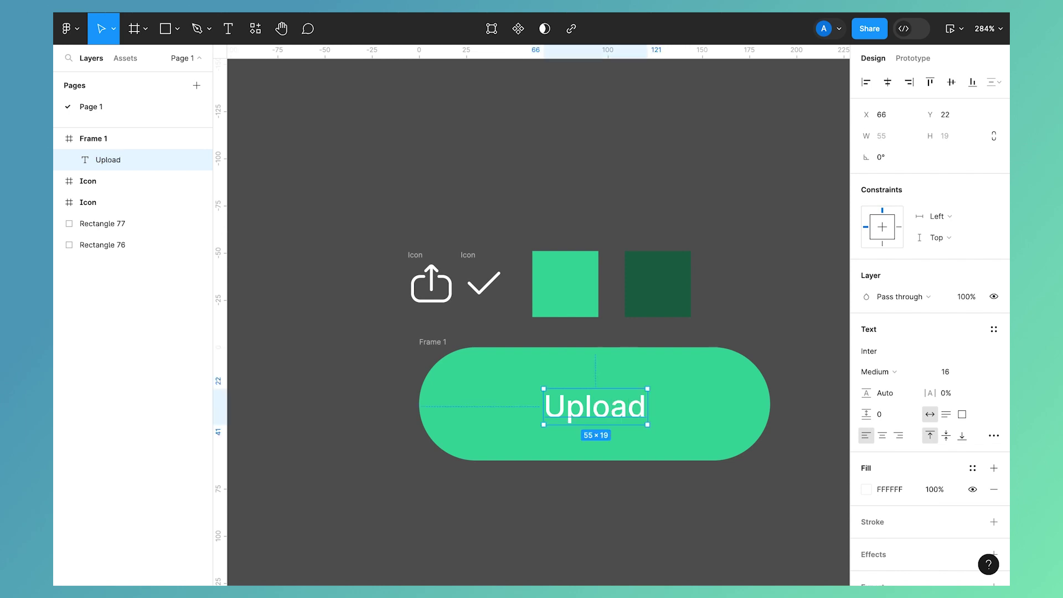
Place the upload icon in the frame directly left of the "Upload" text, align both vertically and centre them in the button
drag(610, 415, 630, 413)
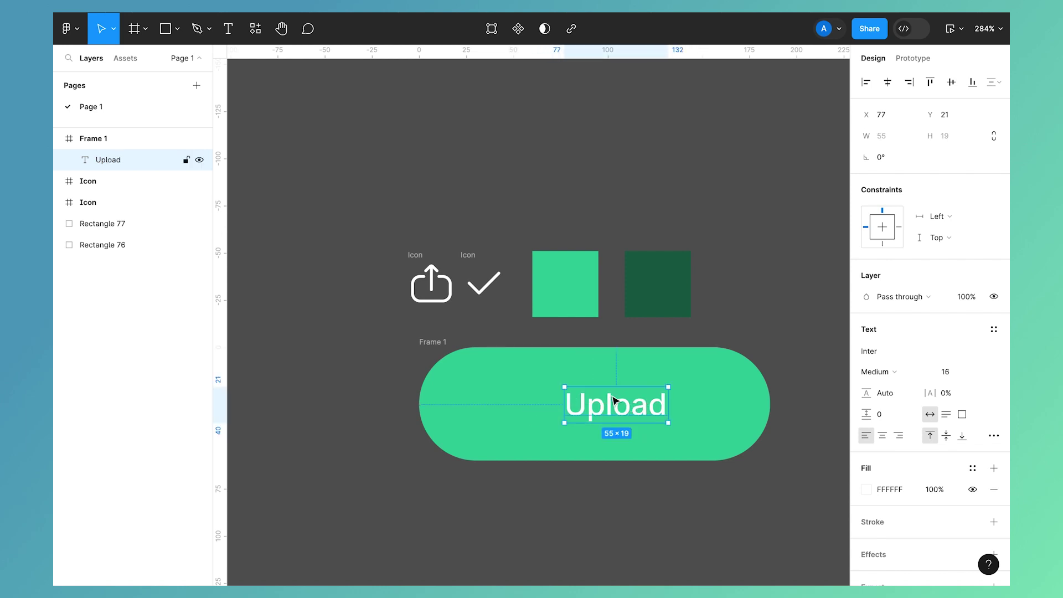
drag(419, 260, 524, 373)
shift+click(605, 408)
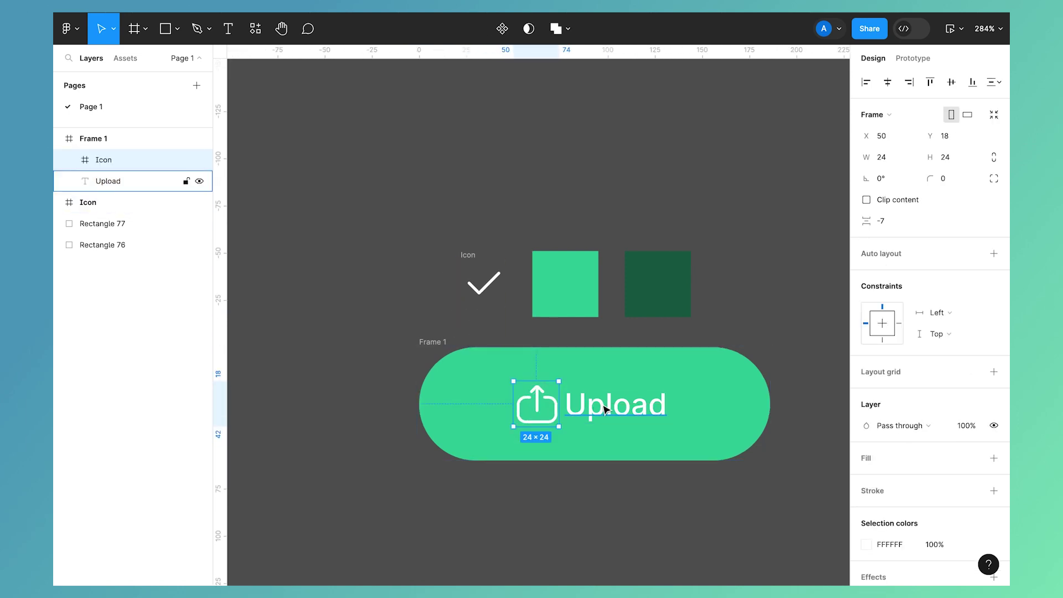
click(953, 87)
drag(592, 410, 593, 408)
Recolour the upload icon and "Upload" text with the dark green sampled from the dark square
scroll(819, 393, right, 2)
scroll(927, 434, down, 3)
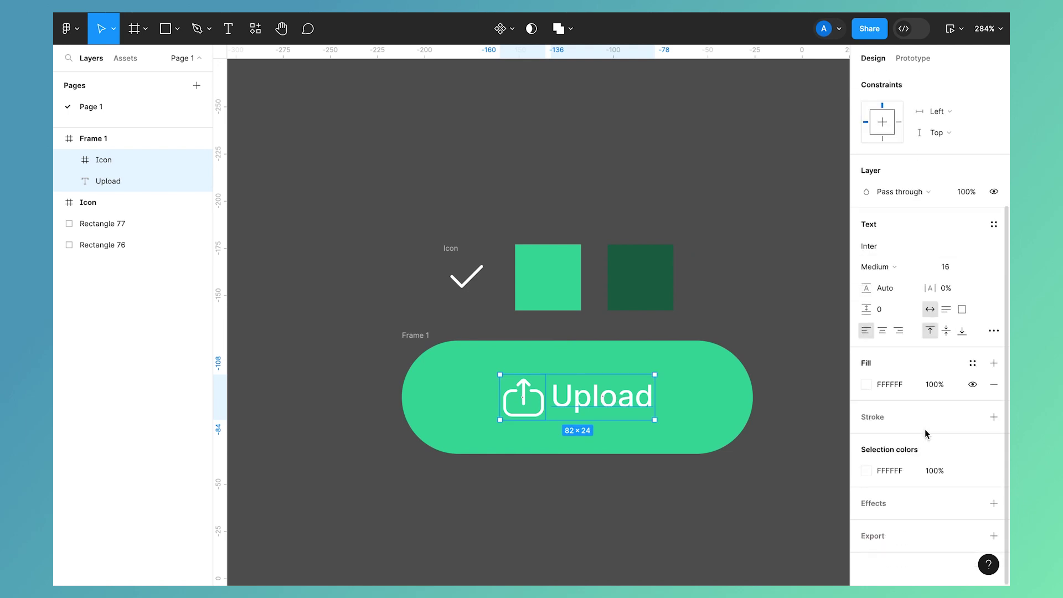
click(867, 471)
click(709, 427)
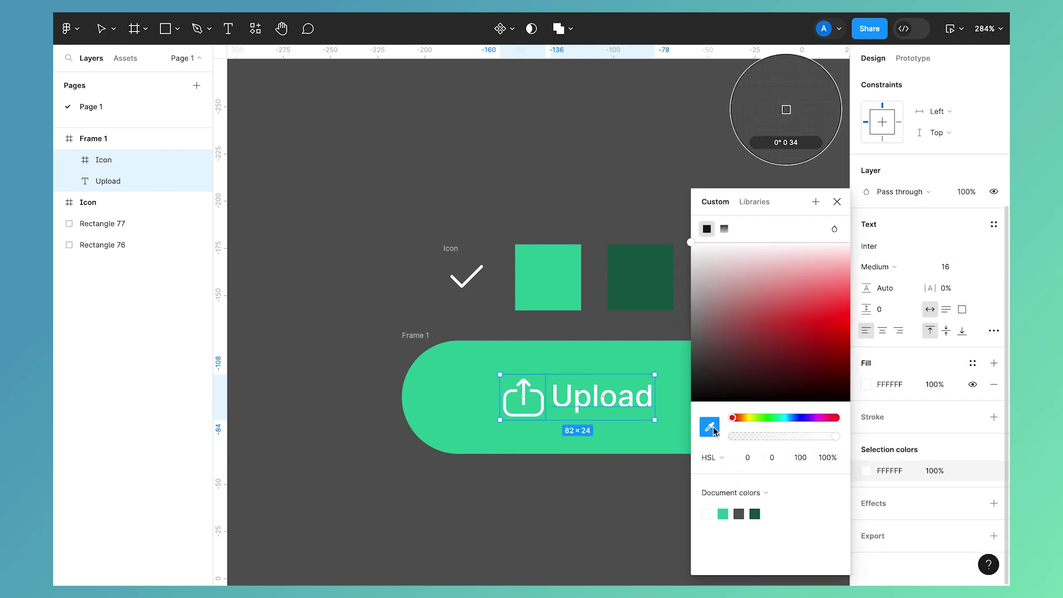
click(663, 303)
click(837, 203)
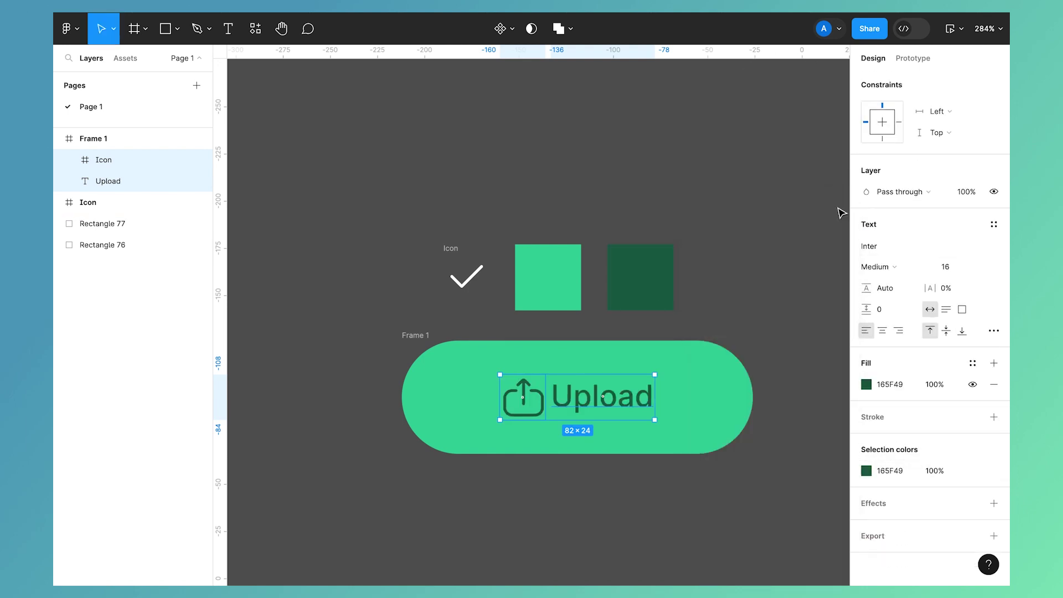
Duplicate the upload icon and "Upload" text together and place the copies below the button
scroll(674, 349, down, 2)
scroll(674, 349, right, 2)
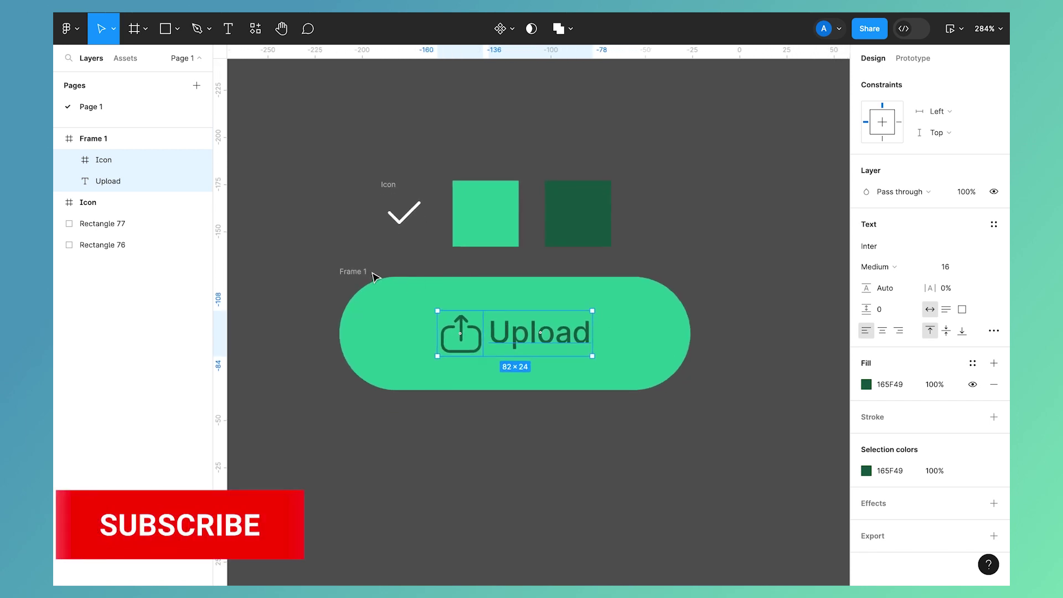
click(365, 275)
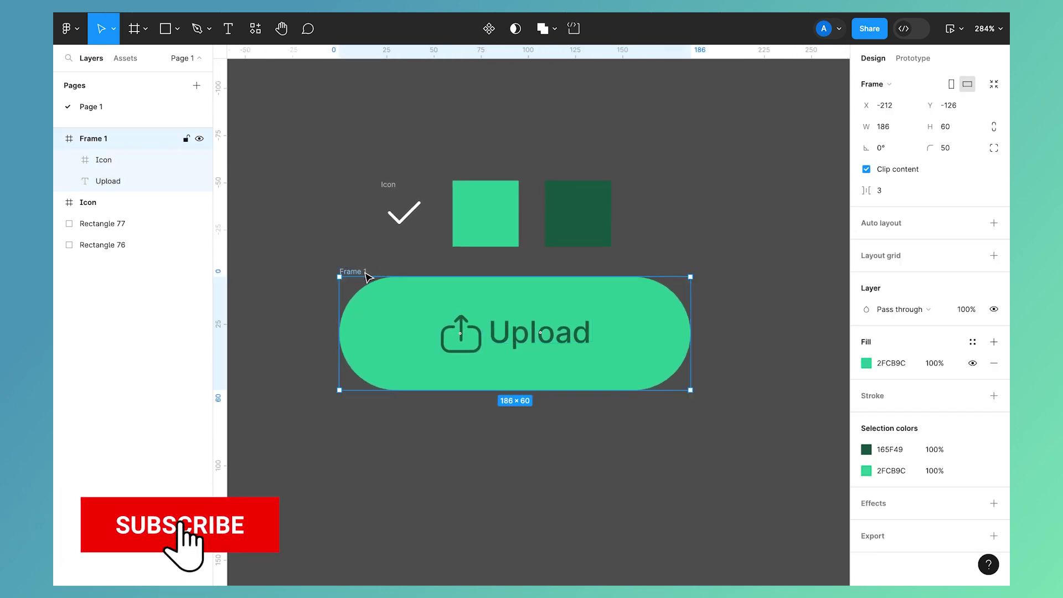
click(519, 334)
shift+click(480, 343)
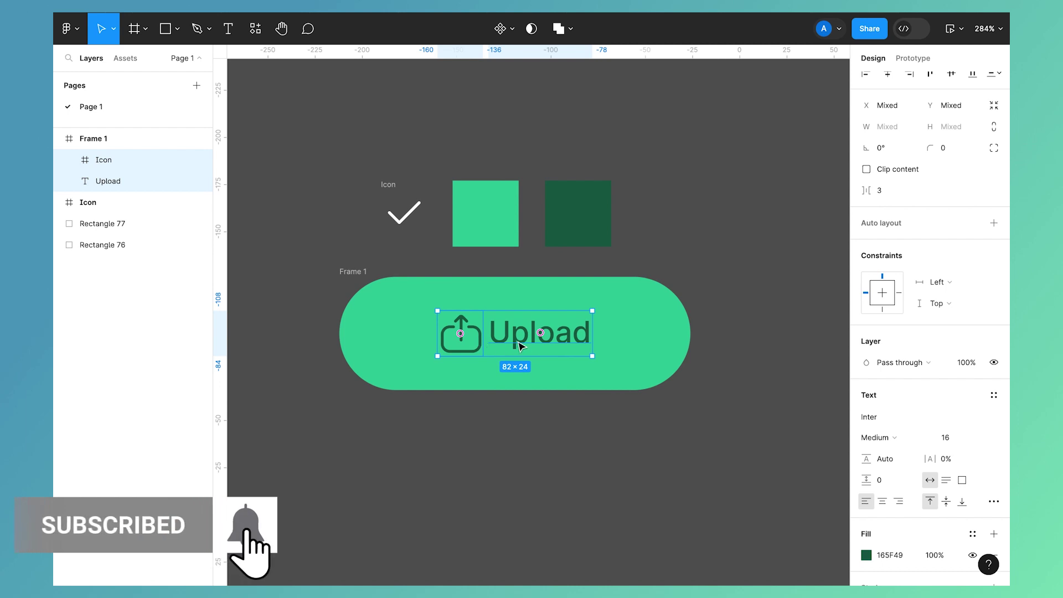
alt+drag(520, 346, 526, 471)
Change the colour of the duplicated icon and text to white, FFFFFF
scroll(899, 470, down, 2)
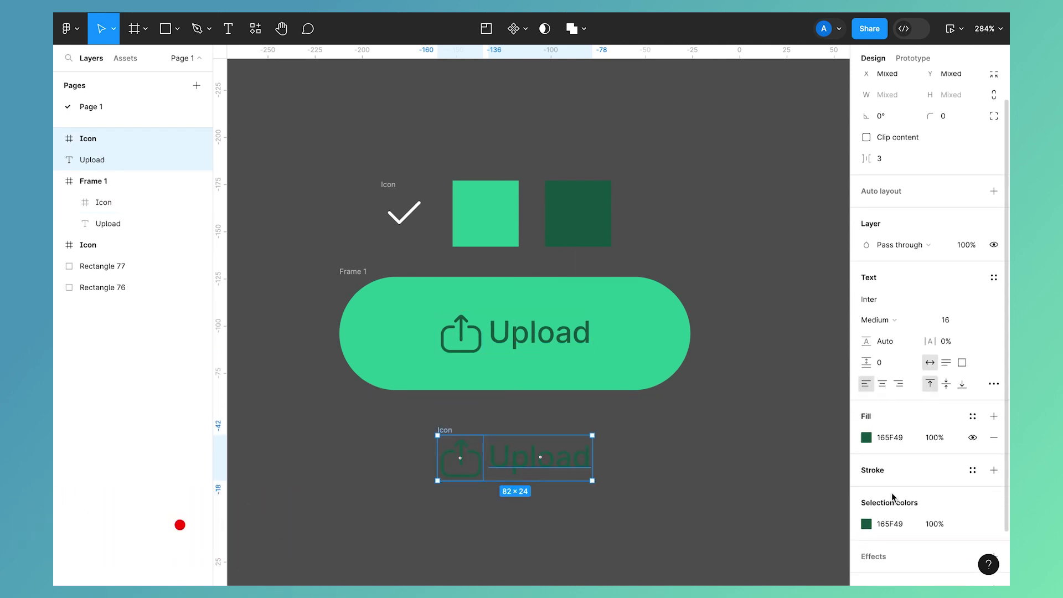
click(893, 514)
text(f)
key(Return)
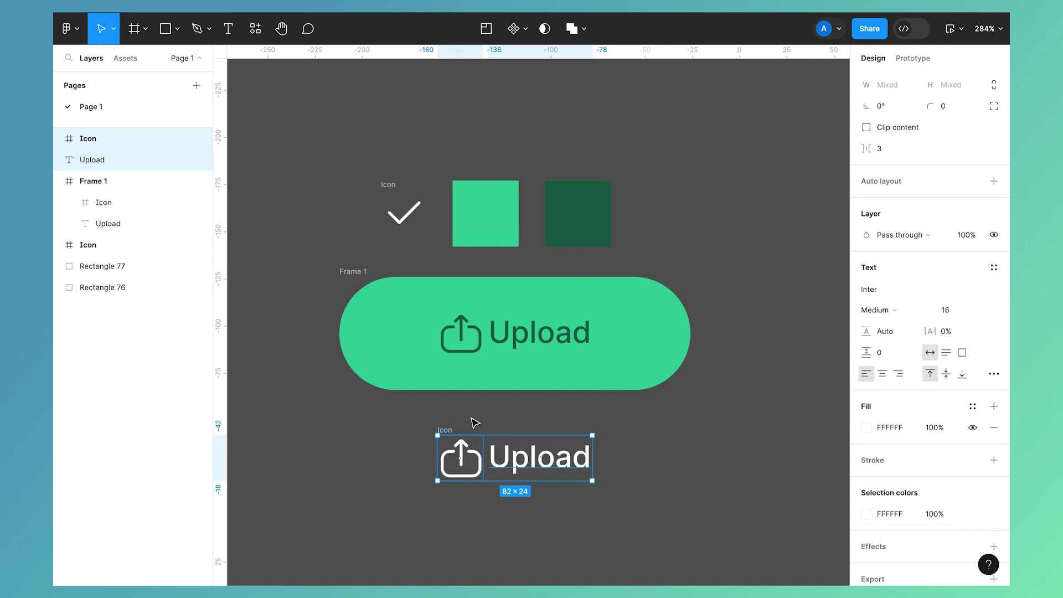
Cut the checkmark icon from the canvas and paste it in place of the white upload icon below the button
click(389, 188)
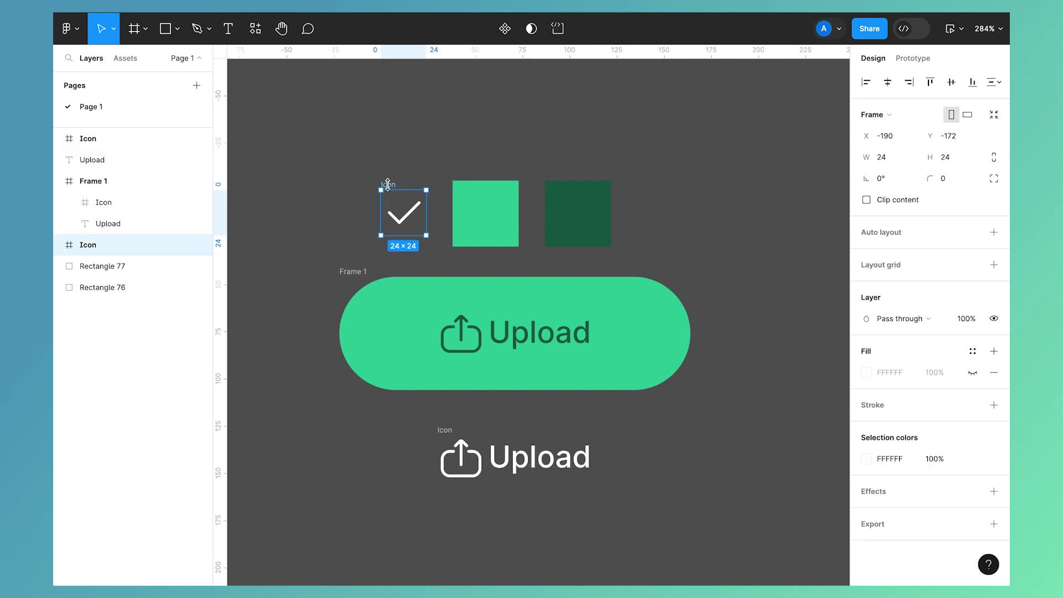
click(463, 272)
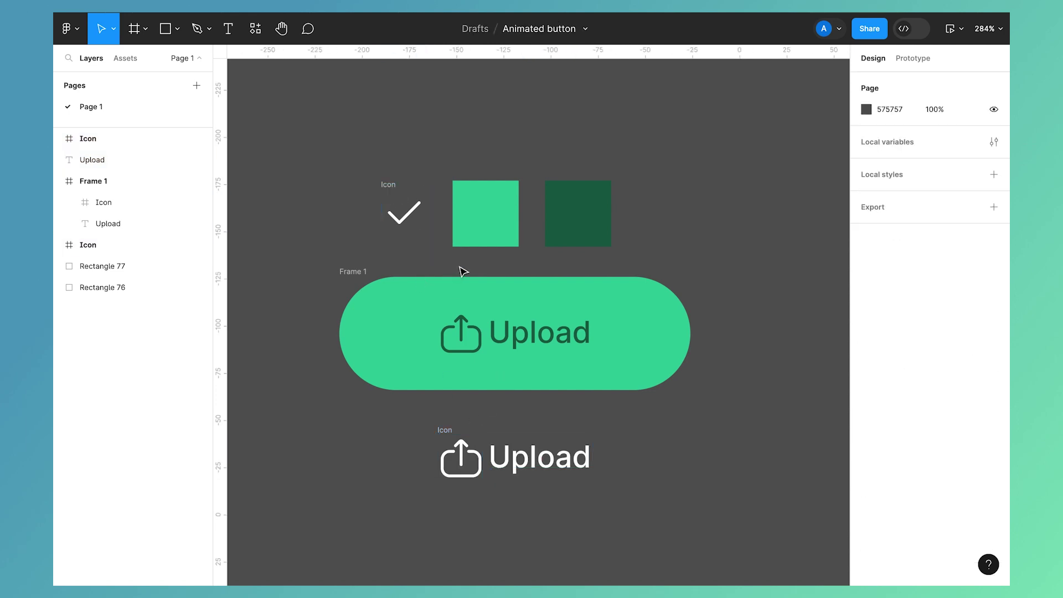
click(390, 185)
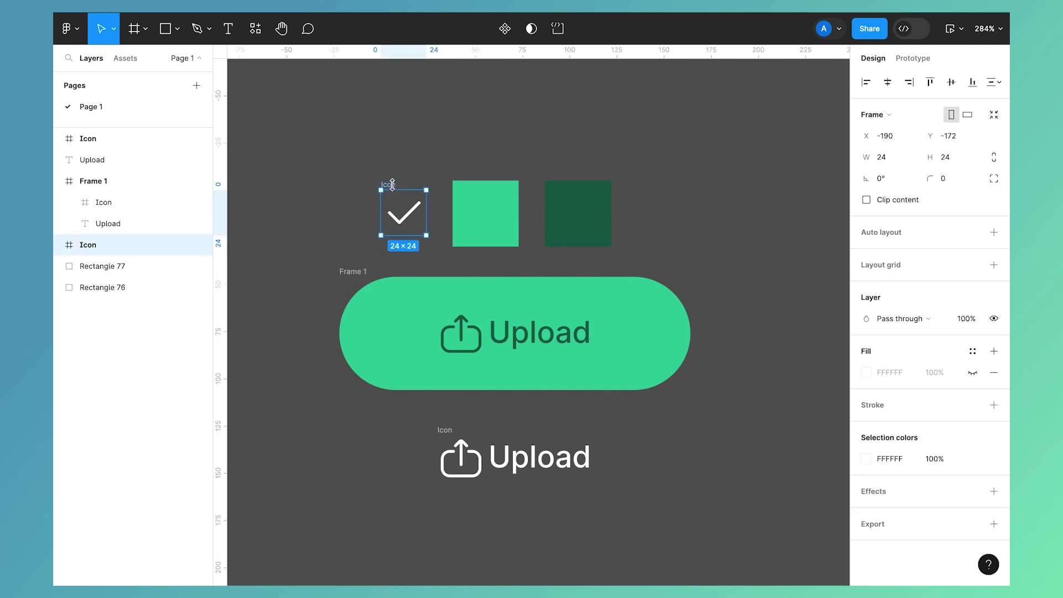
key(Delete)
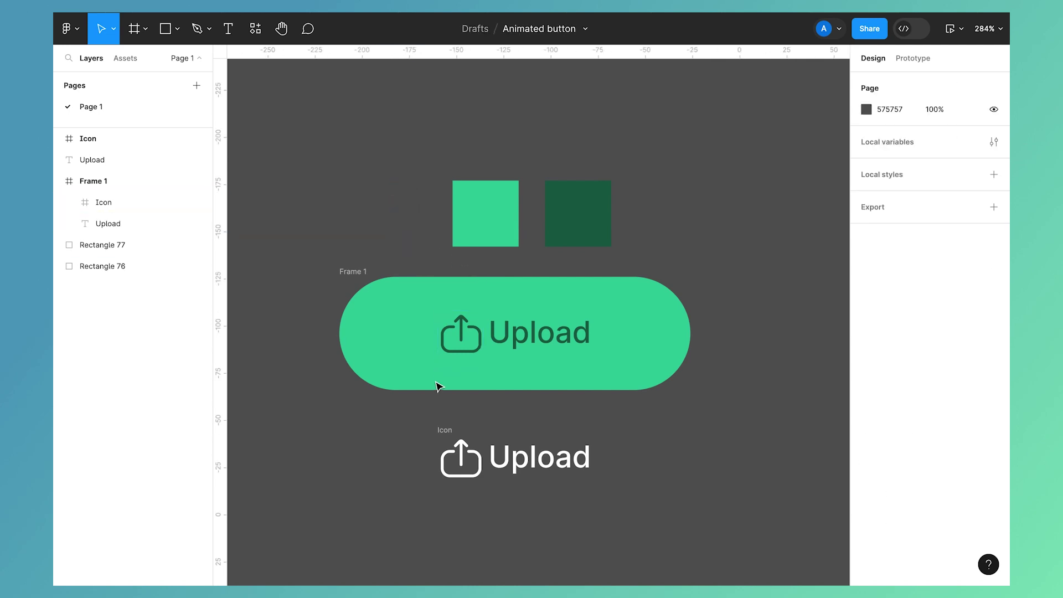
click(447, 434)
right_click(445, 434)
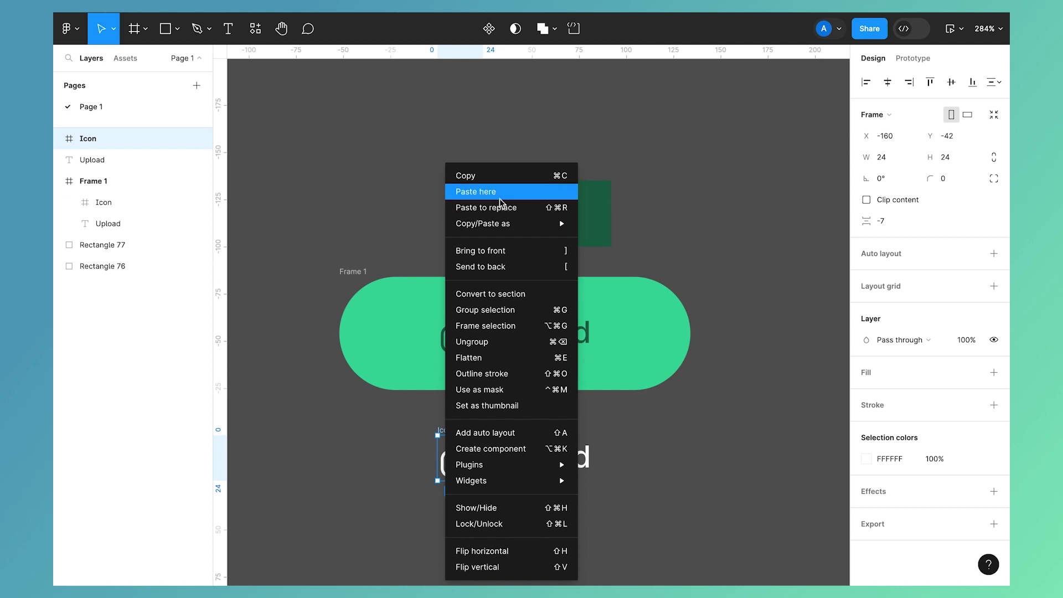
click(500, 213)
click(536, 493)
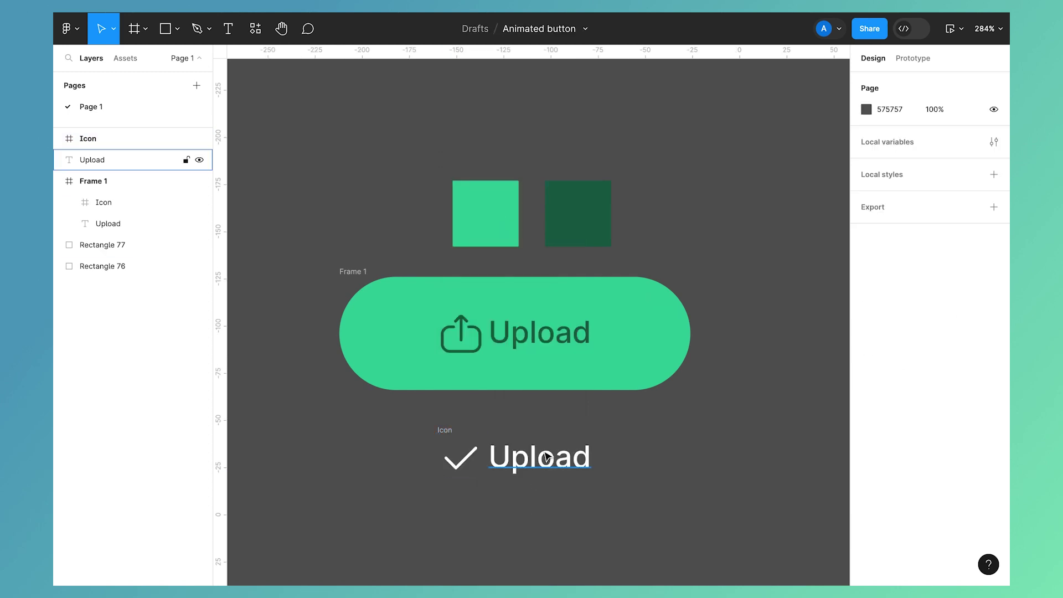
Change the white text to "Done" and move it with the checkmark into Frame 1, hidden just below its bottom edge
double_click(544, 450)
text(Done)
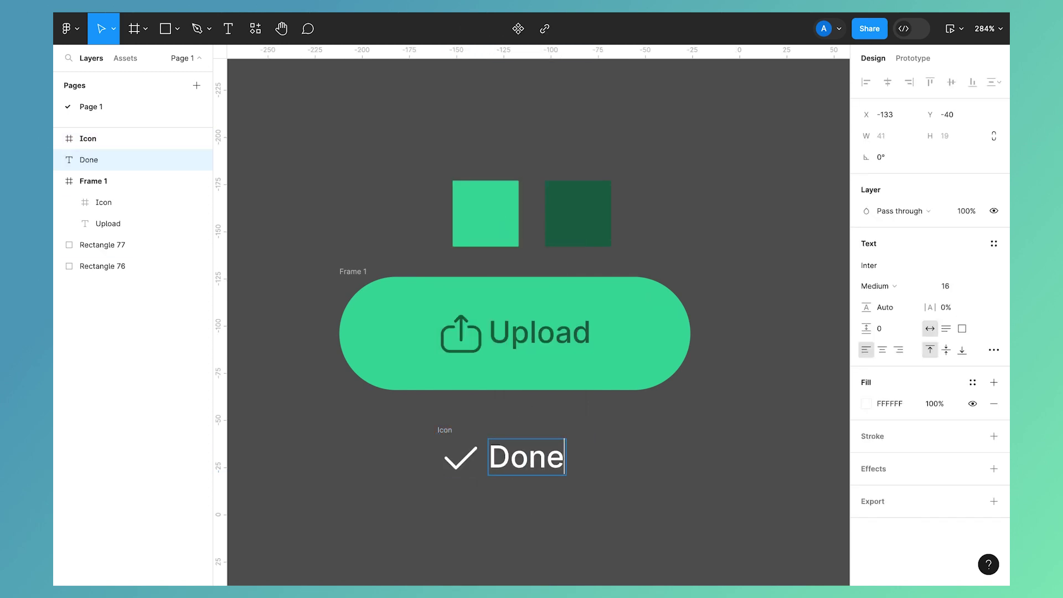
key(Escape)
drag(580, 512, 399, 419)
drag(494, 464, 517, 416)
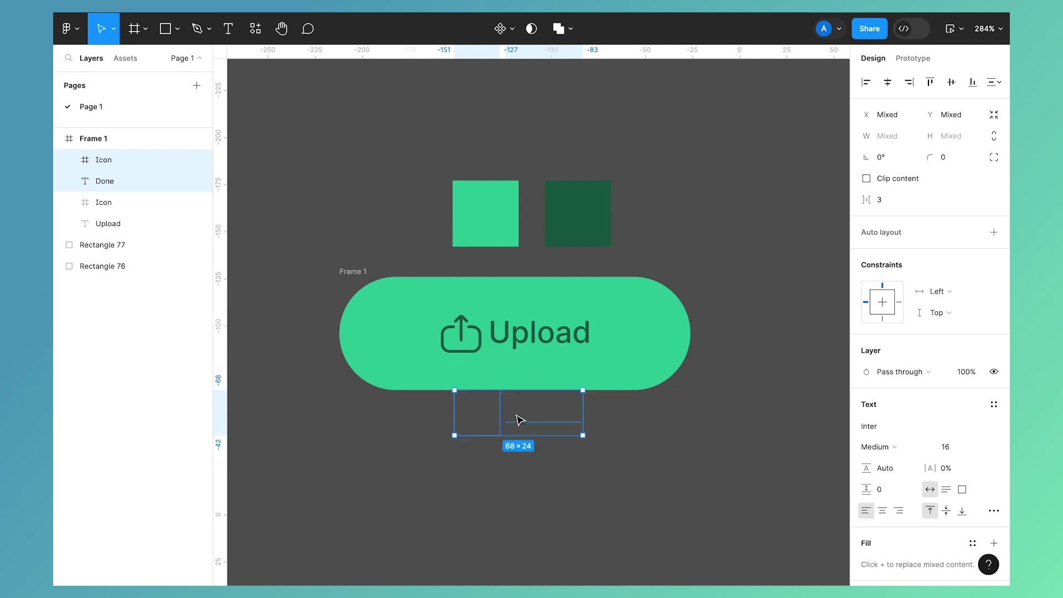
Duplicate Frame 1 with its contents and place the copy to its right
click(312, 324)
scroll(311, 327, down, 3)
drag(319, 293, 617, 310)
scroll(619, 317, right, 2)
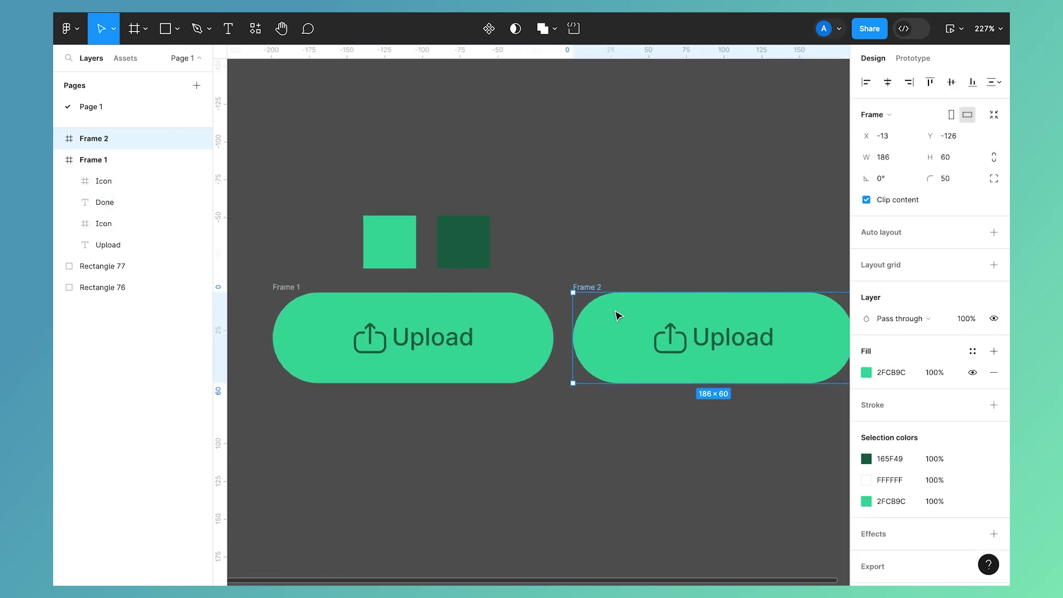
In Frame 2, move the "Upload" text just past the right edge and centre the upload icon horizontally
scroll(619, 316, right, 4)
scroll(619, 316, down, 1)
click(640, 324)
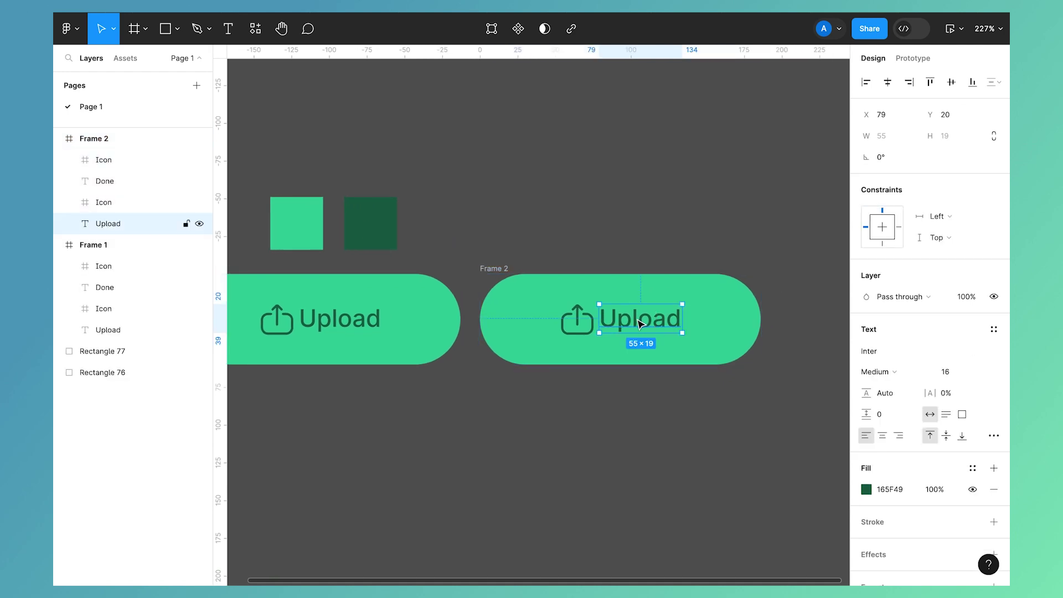
drag(628, 327, 796, 336)
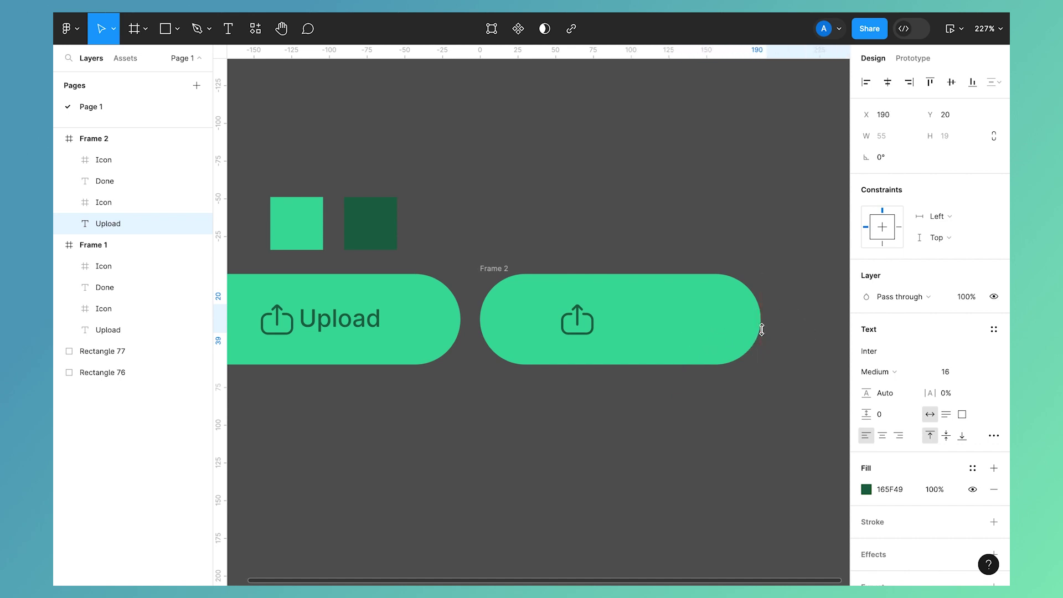
click(569, 335)
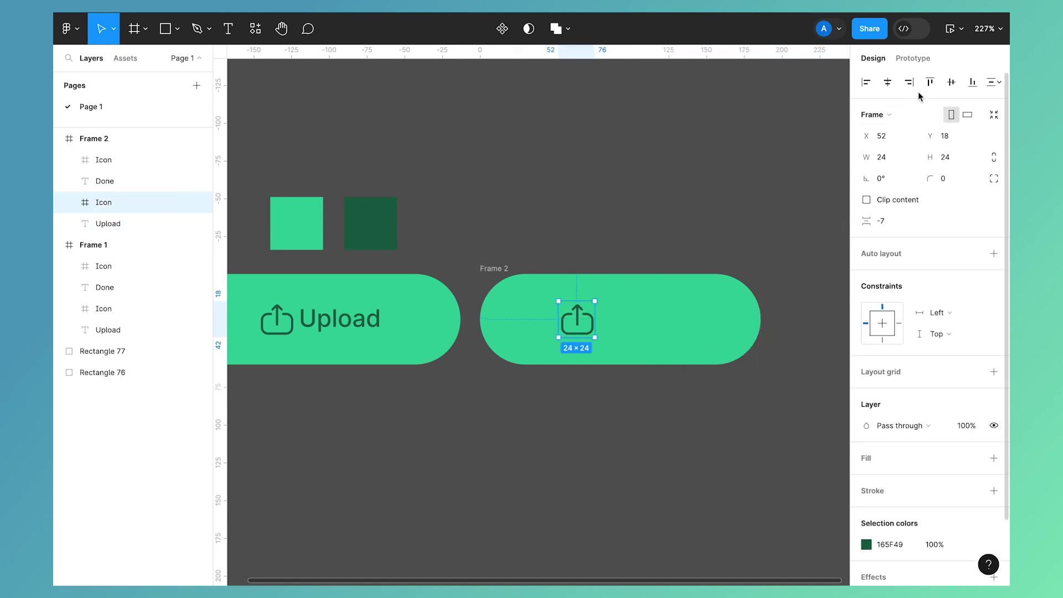
click(887, 82)
Draw a rectangle about 23 × 25 near the left end of Frame 2
scroll(612, 233, right, 3)
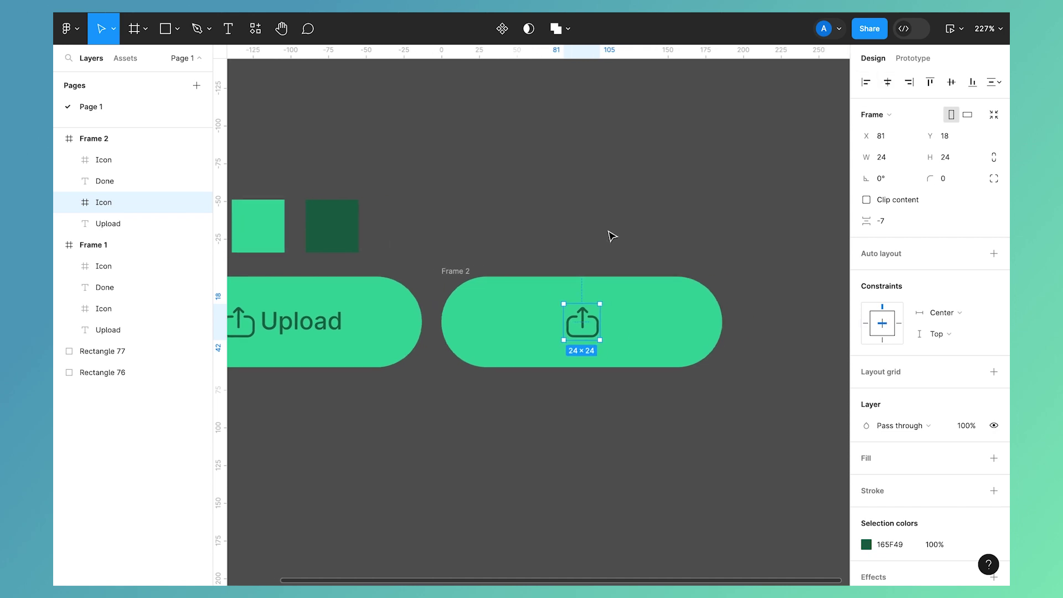
key(Escape)
key(r)
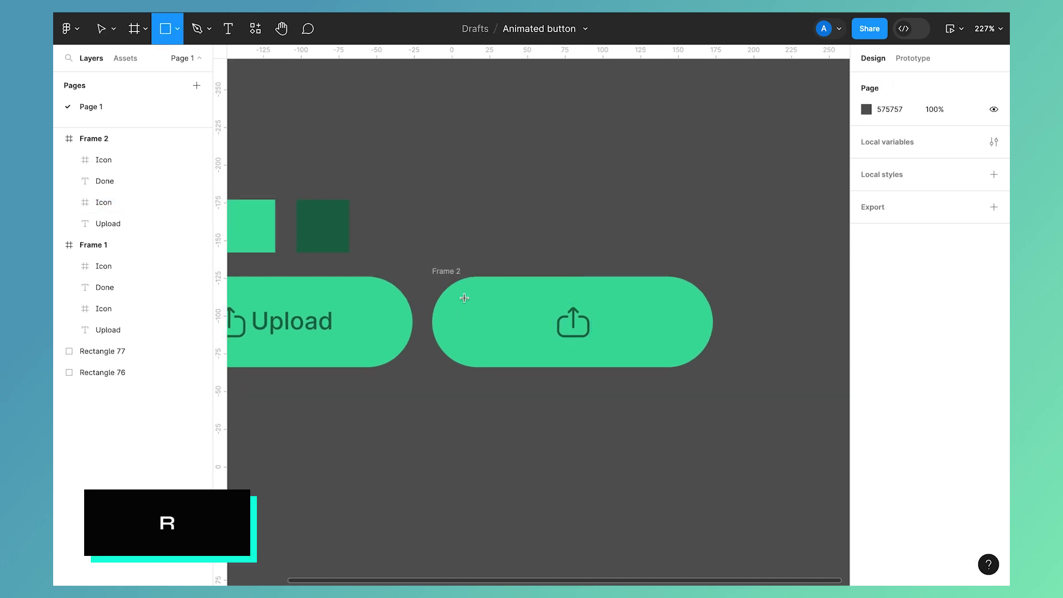
drag(467, 304, 496, 335)
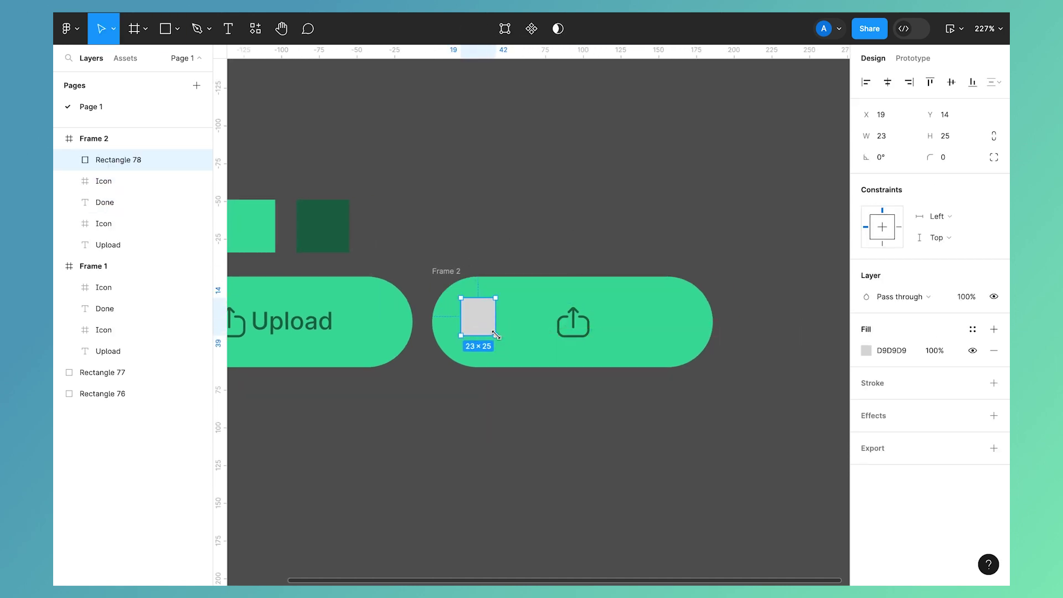
Fill the new rectangle with the dark green square's colour and stretch it beyond the button's top and bottom edges, about 70 high
key(i)
click(347, 246)
drag(484, 298, 484, 271)
drag(482, 339, 484, 374)
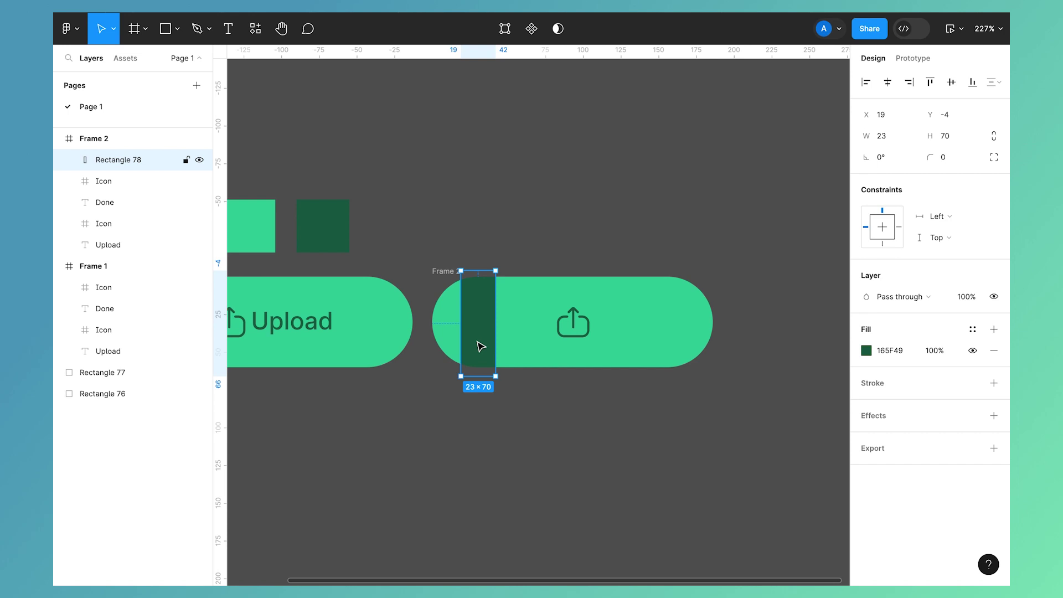
Narrow the dark green rectangle to 5 wide and place it just outside Frame 2's left edge
drag(482, 332, 425, 333)
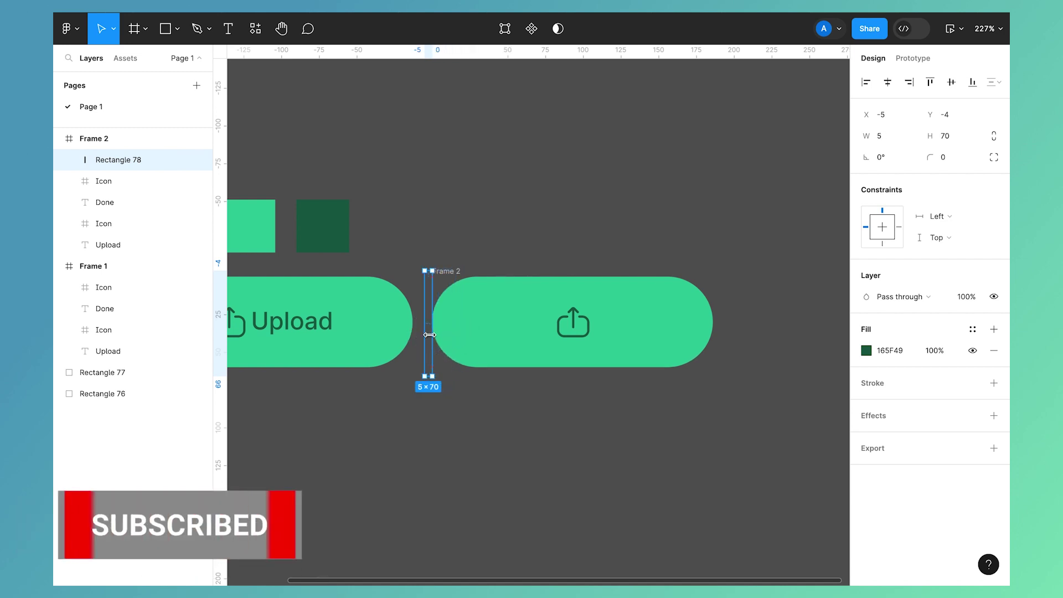
click(463, 259)
Duplicate Frame 2 with its contents and place the copy to its right with the same 13 gap
scroll(463, 259, down, 5)
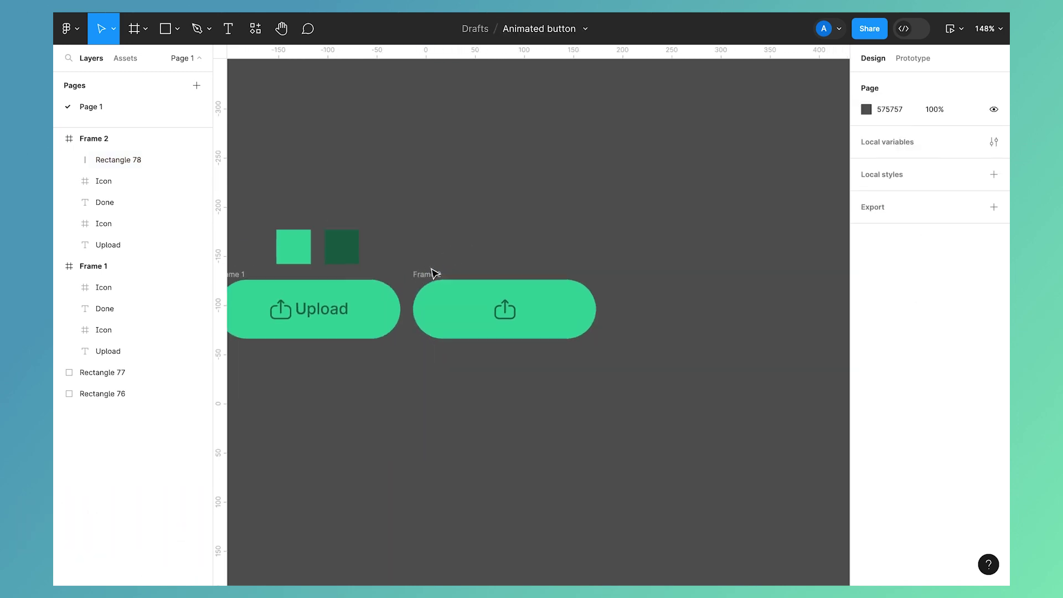
click(424, 277)
drag(427, 278, 621, 279)
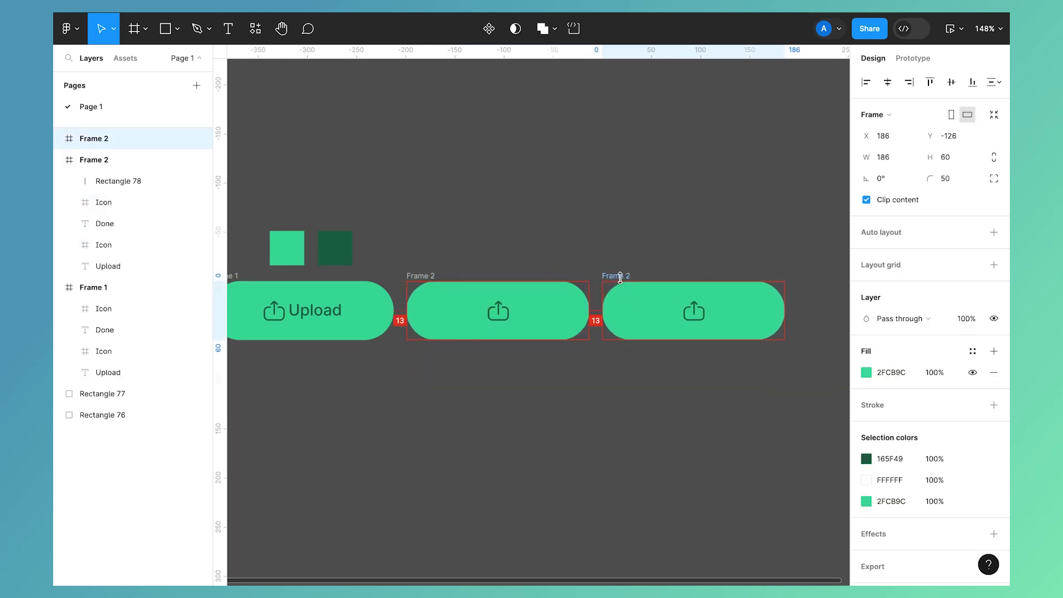
Stretch Frame 3's dark green rectangle to about 195 wide so it covers the button, and send it behind the other layers
scroll(621, 280, up, 2)
scroll(624, 284, up, 3)
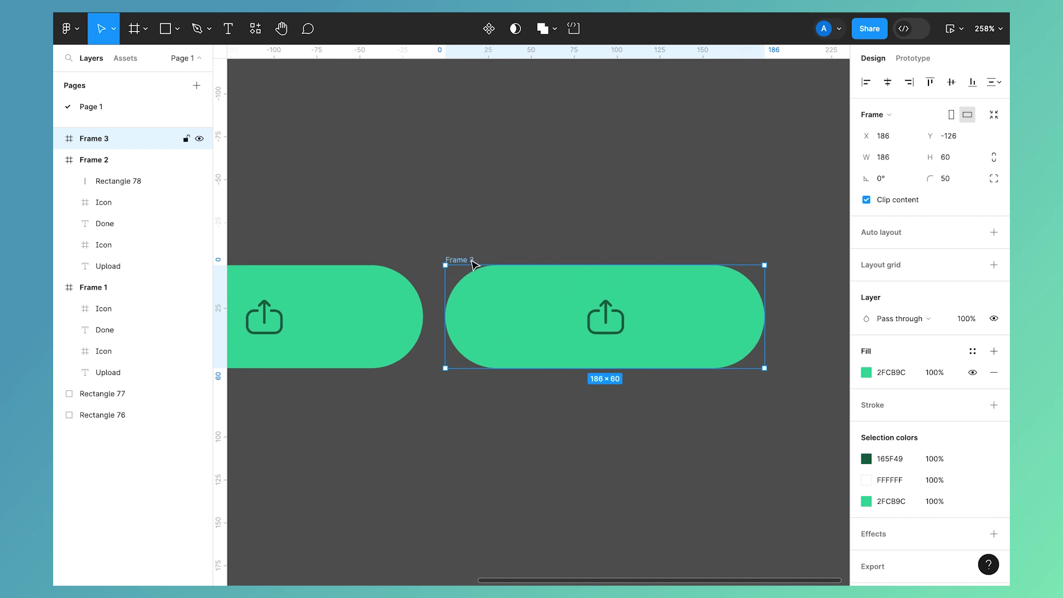
click(57, 139)
click(118, 160)
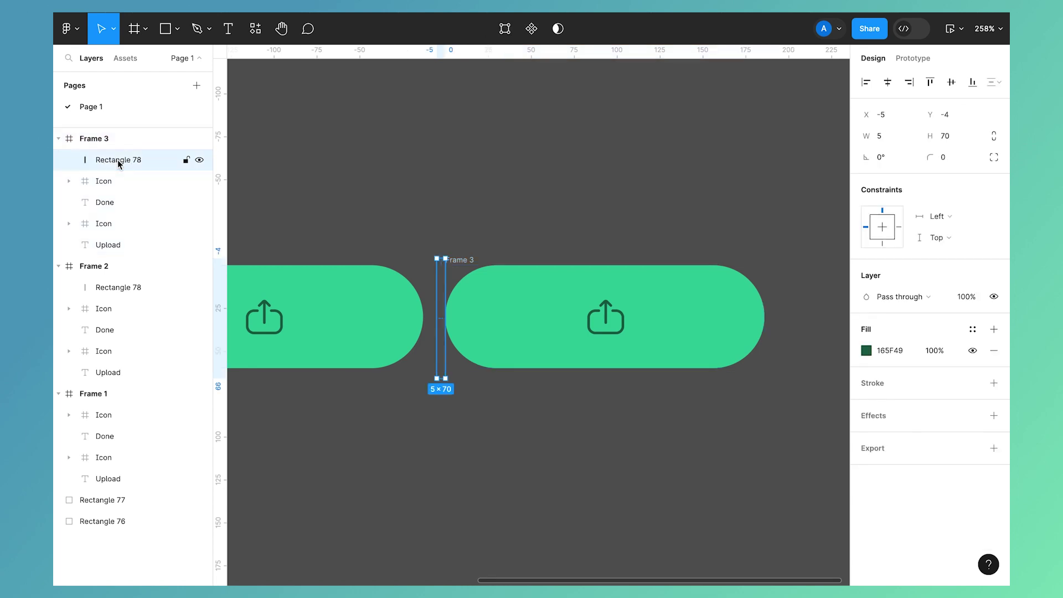
drag(446, 313, 771, 336)
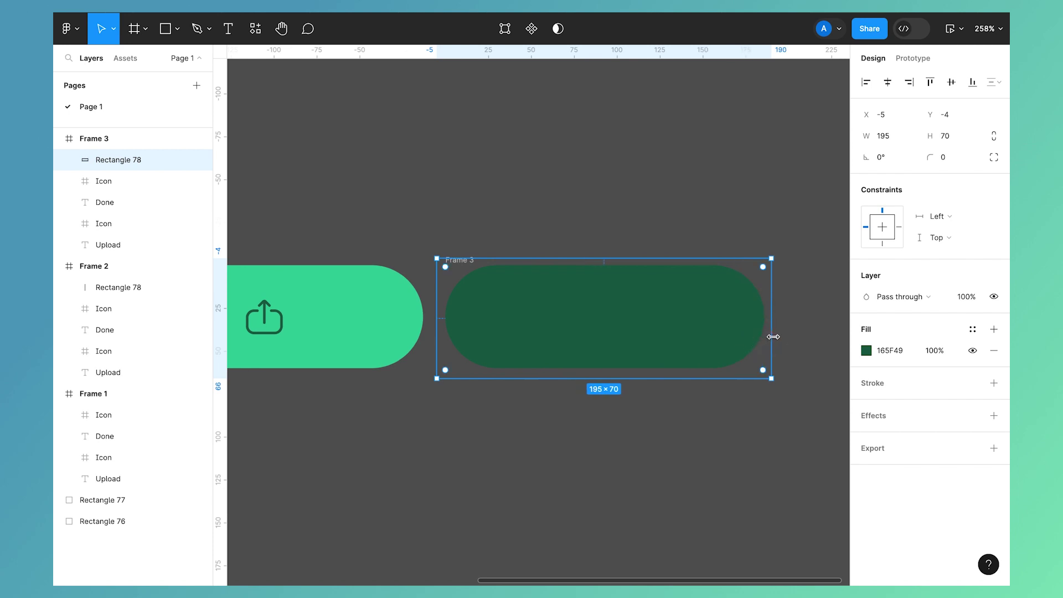
key(ctrl+shift+bracketleft)
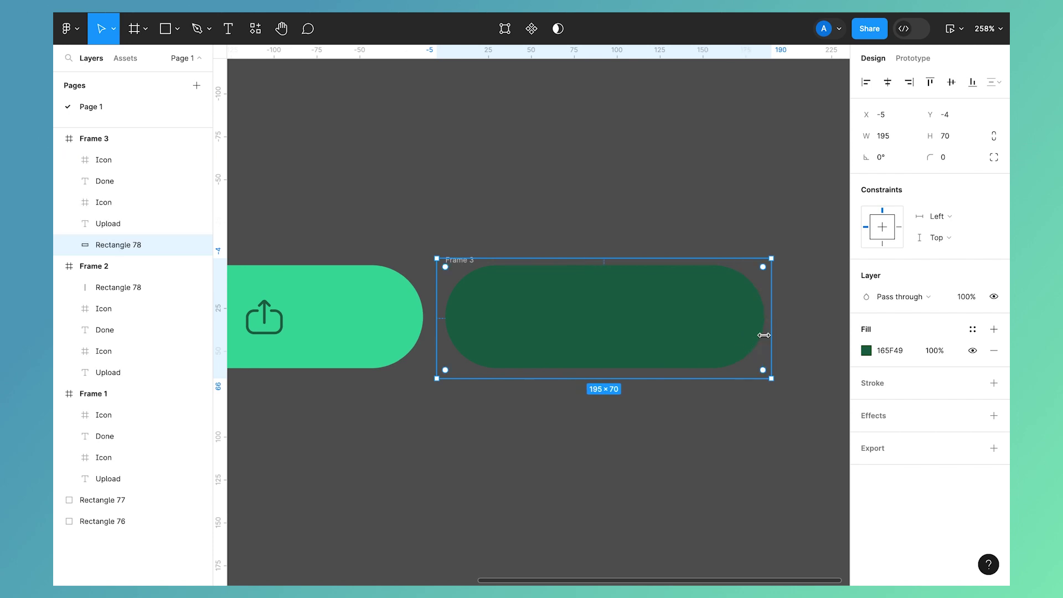
Recolour the upload icon in Frame 3 to white, FFFFFF
click(608, 324)
scroll(933, 399, down, 1)
click(888, 490)
text(FFFFFF)
key(Return)
click(520, 380)
Duplicate Frame 3 with its contents and place the copy to its right
scroll(490, 427, down, 1)
scroll(403, 292, right, 2)
click(391, 288)
scroll(390, 288, right, 2)
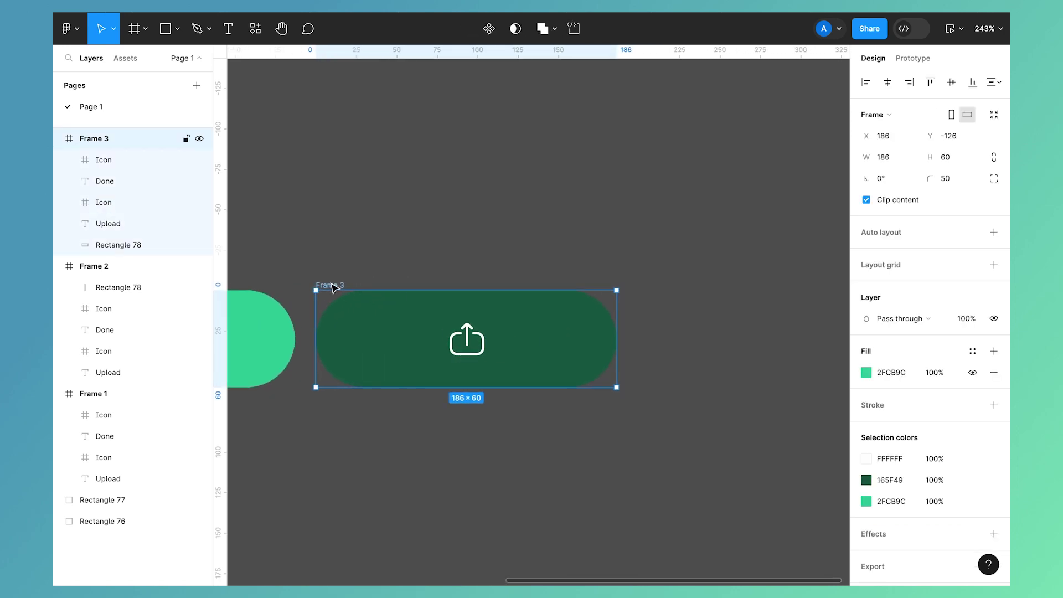
drag(334, 287, 655, 287)
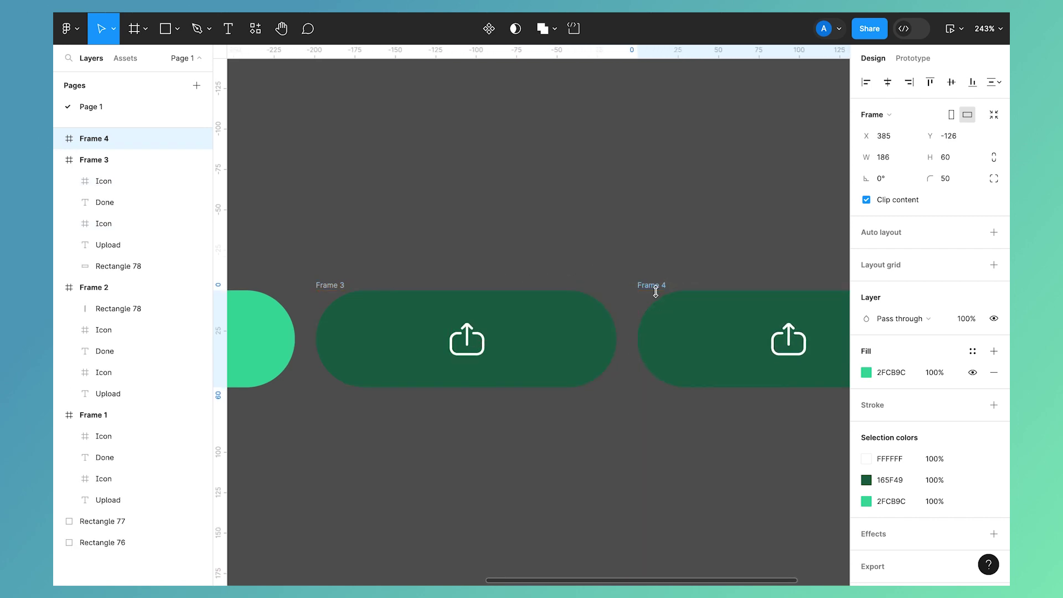
In Frame 4, move the upload icon straight up just past the button's top edge, to Y -24
scroll(595, 368, right, 4)
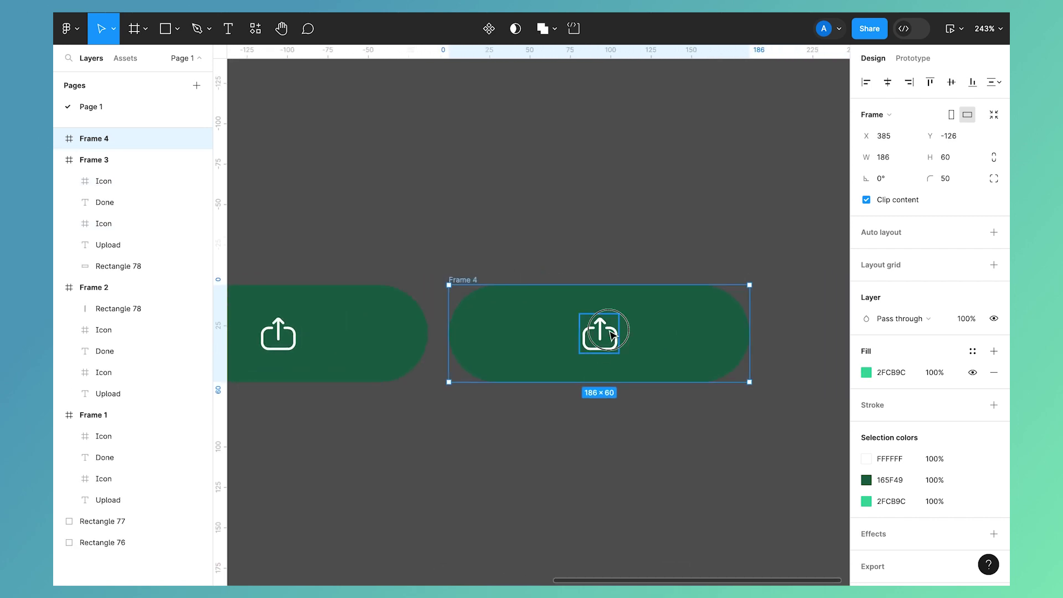
click(612, 335)
drag(604, 341, 606, 273)
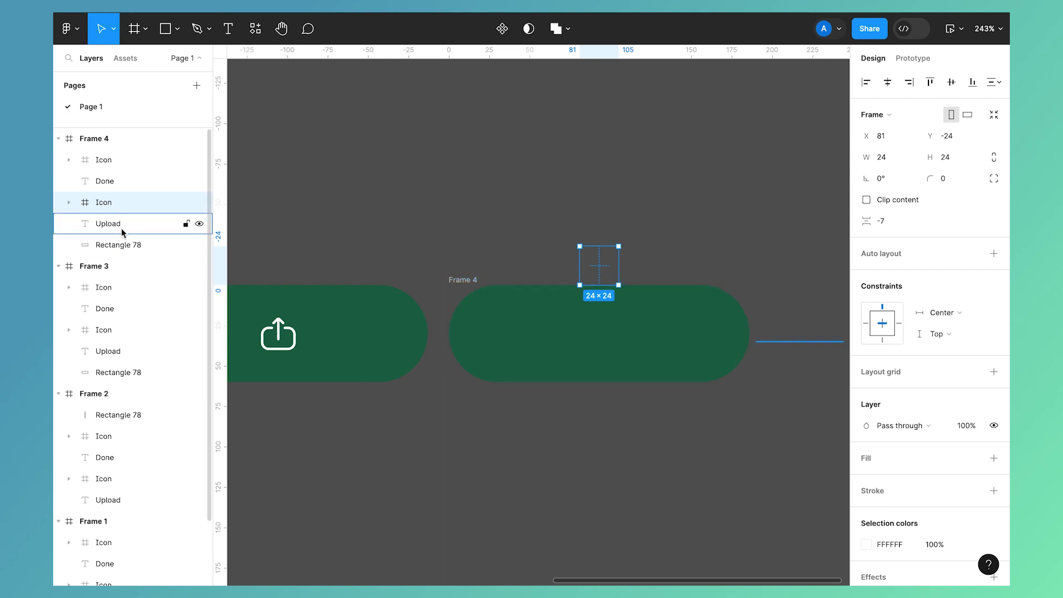
In Frame 4, move the checkmark icon and "Done" text together straight up to the button's vertical centre
click(114, 184)
shift+click(128, 166)
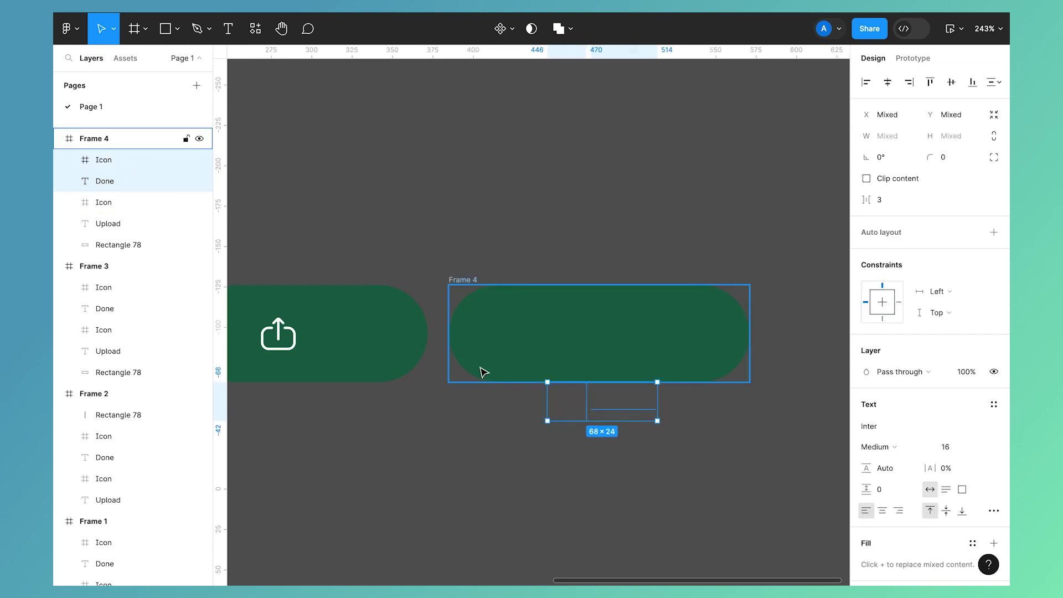
drag(605, 410, 603, 341)
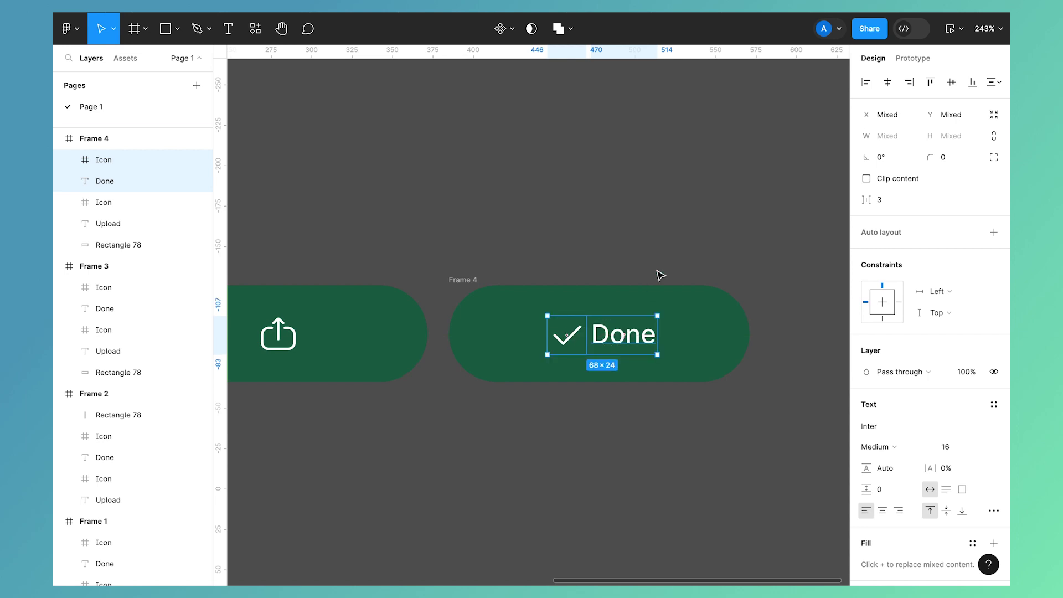
Connect Frame 1 to Frame 2 with an On click interaction that uses a Smart animate transition
scroll(660, 275, down, 10)
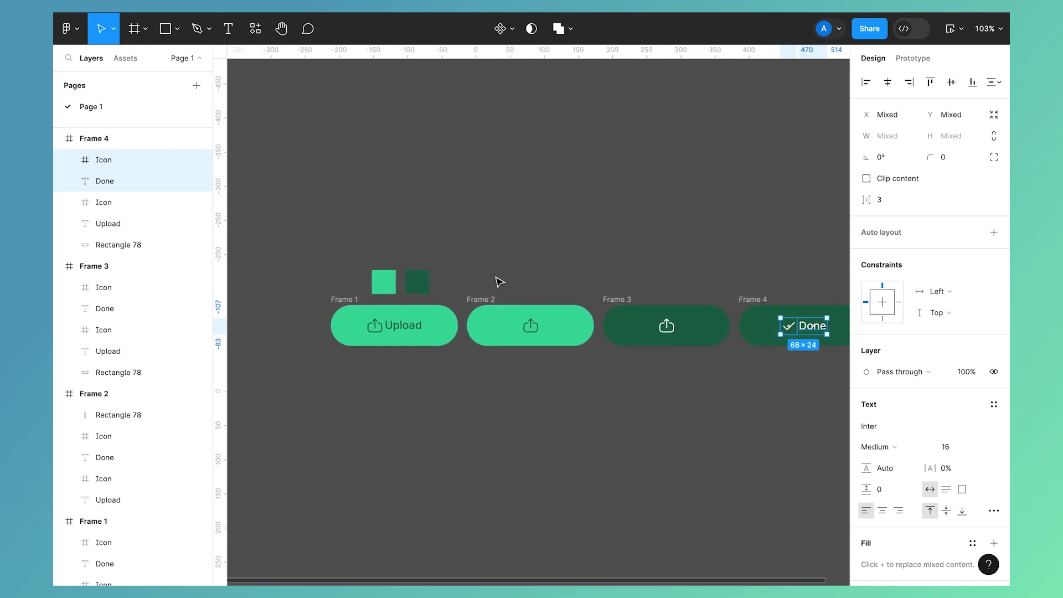
scroll(463, 290, right, 2)
scroll(462, 290, down, 1)
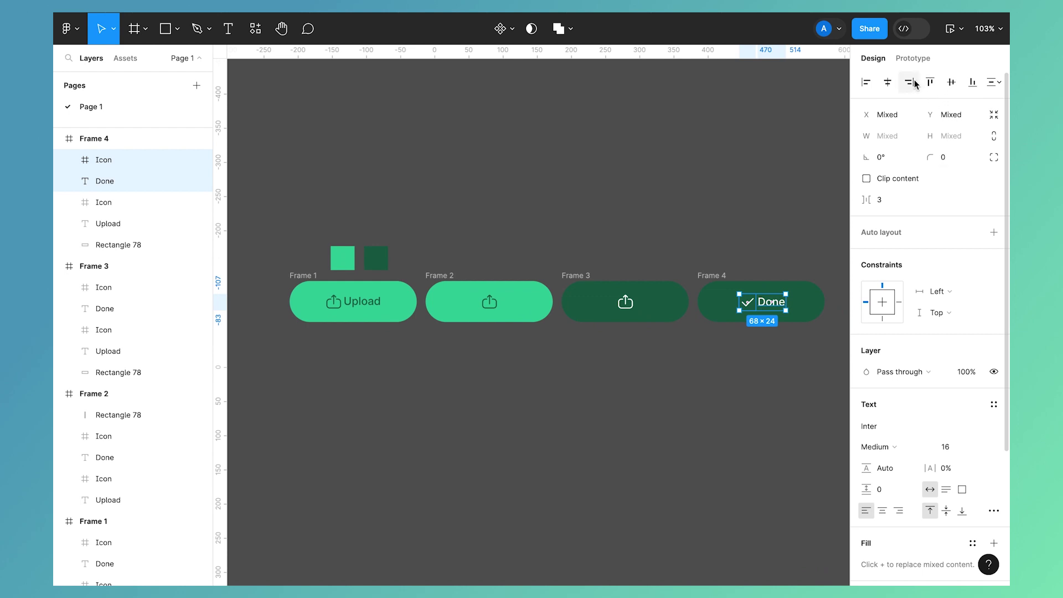
click(915, 59)
scroll(326, 300, up, 2)
scroll(326, 300, up, 4)
click(262, 263)
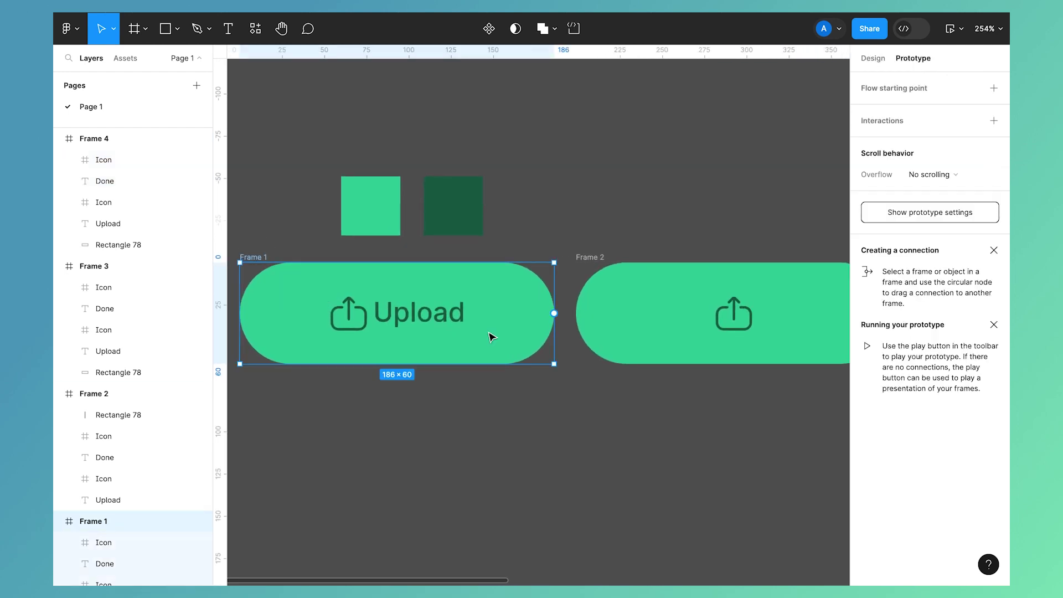
drag(554, 314, 589, 315)
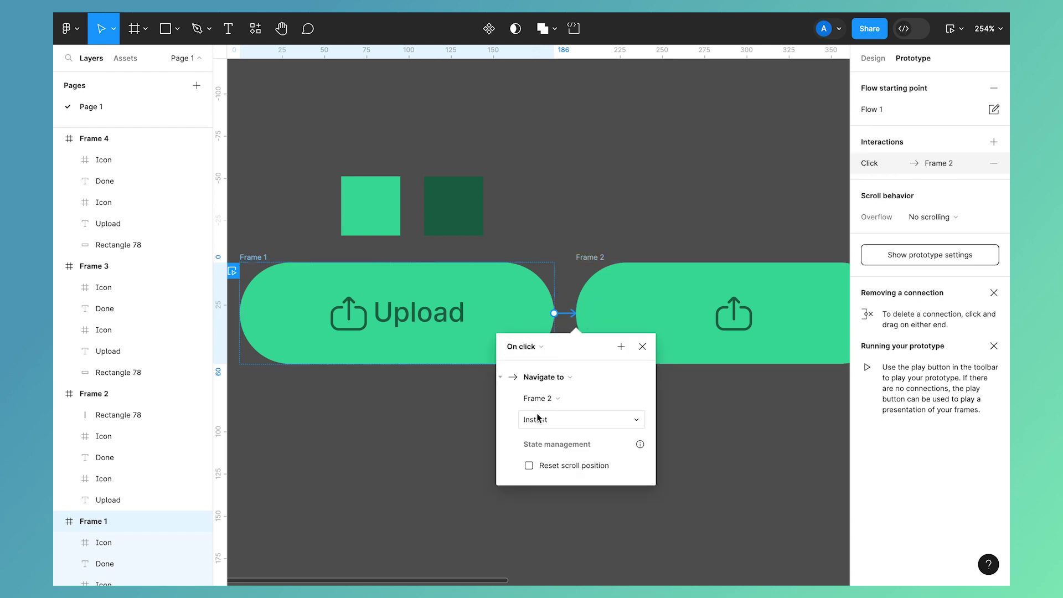
click(537, 420)
click(562, 452)
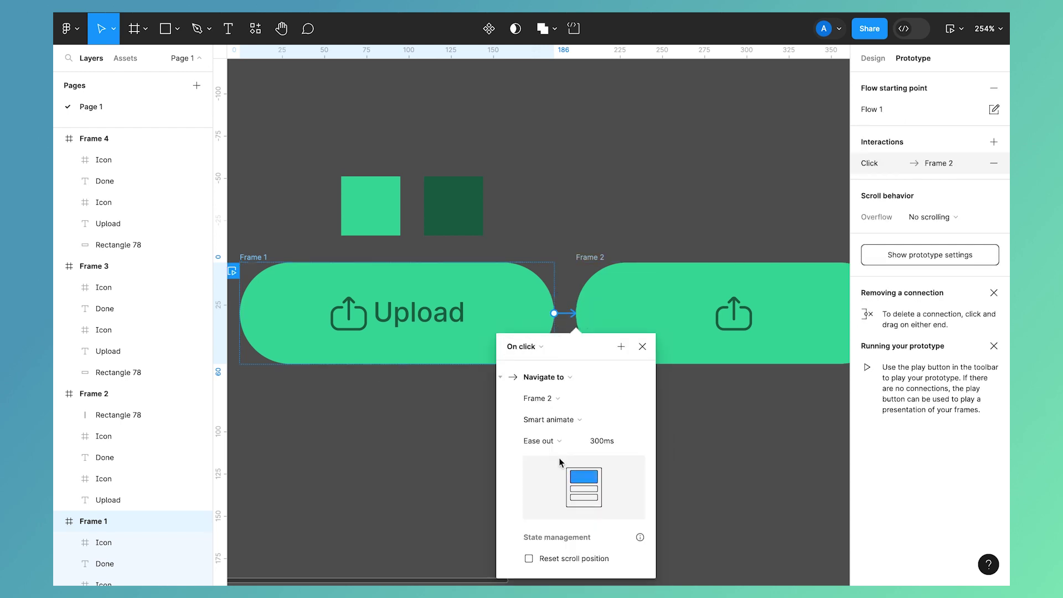
click(642, 347)
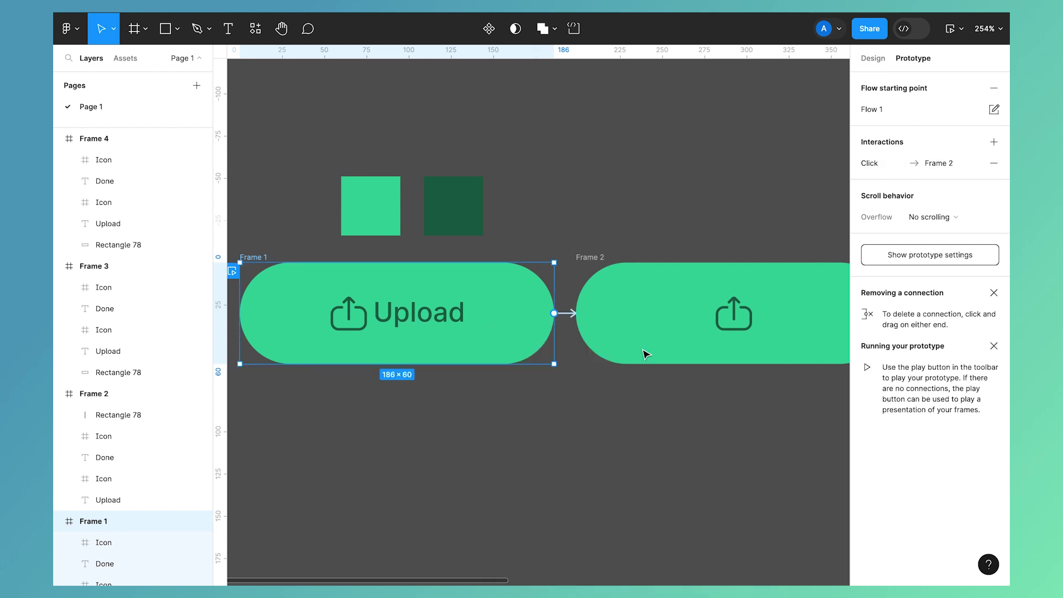
Connect Frame 2 to Frame 3 with an After delay trigger of 300ms and Smart animate using Ease in
scroll(570, 376, right, 5)
click(329, 256)
drag(622, 309, 662, 310)
click(604, 343)
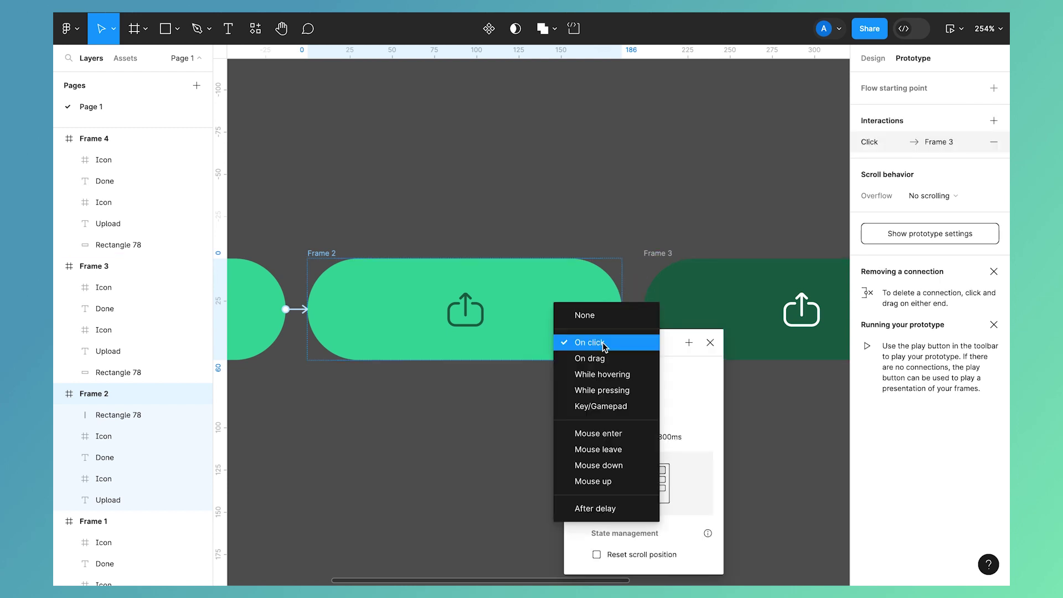
click(592, 509)
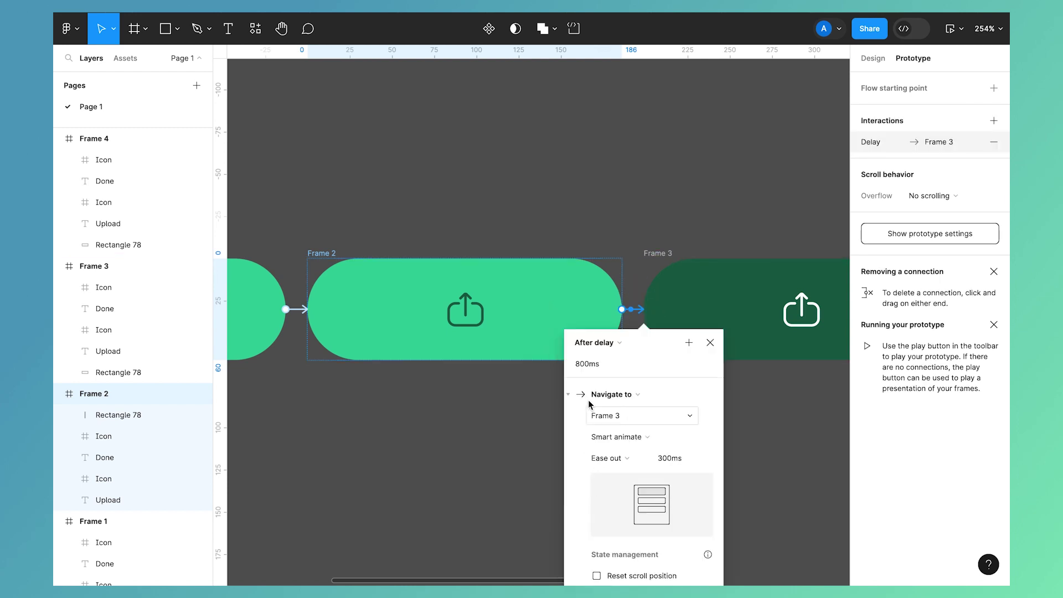
click(580, 369)
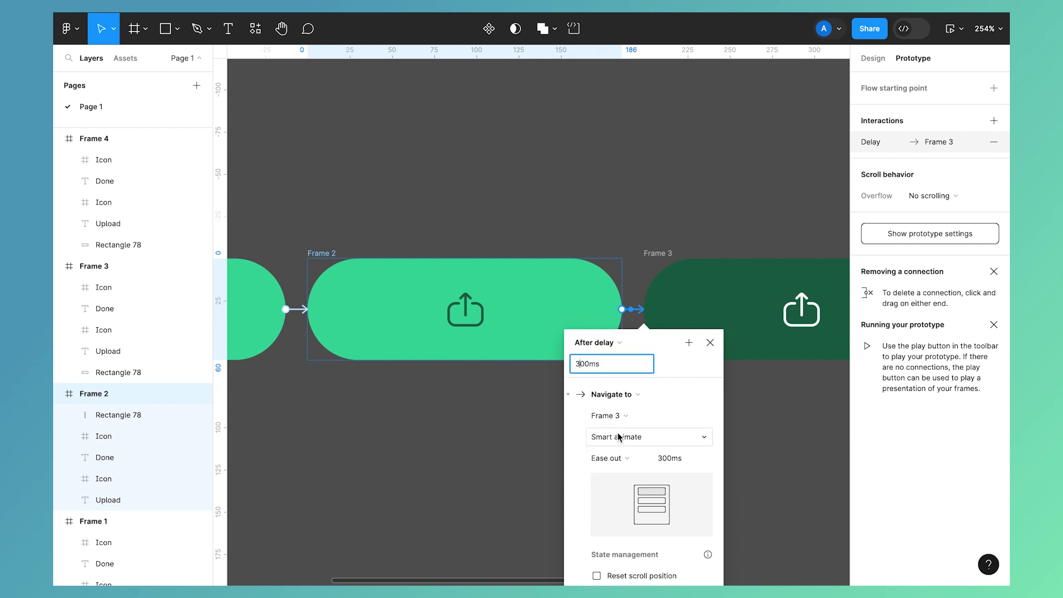
click(623, 459)
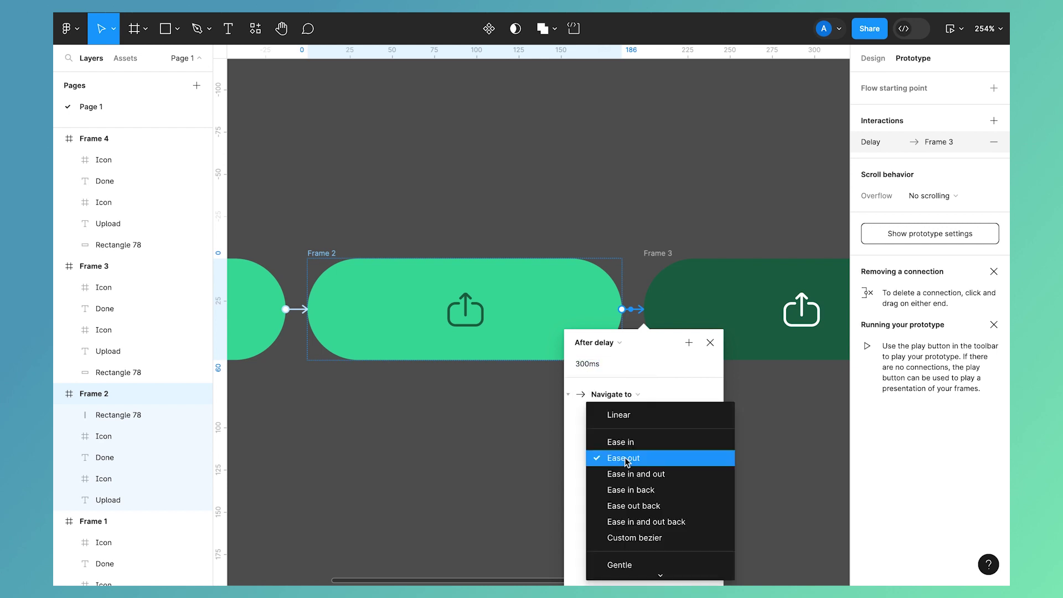
click(633, 443)
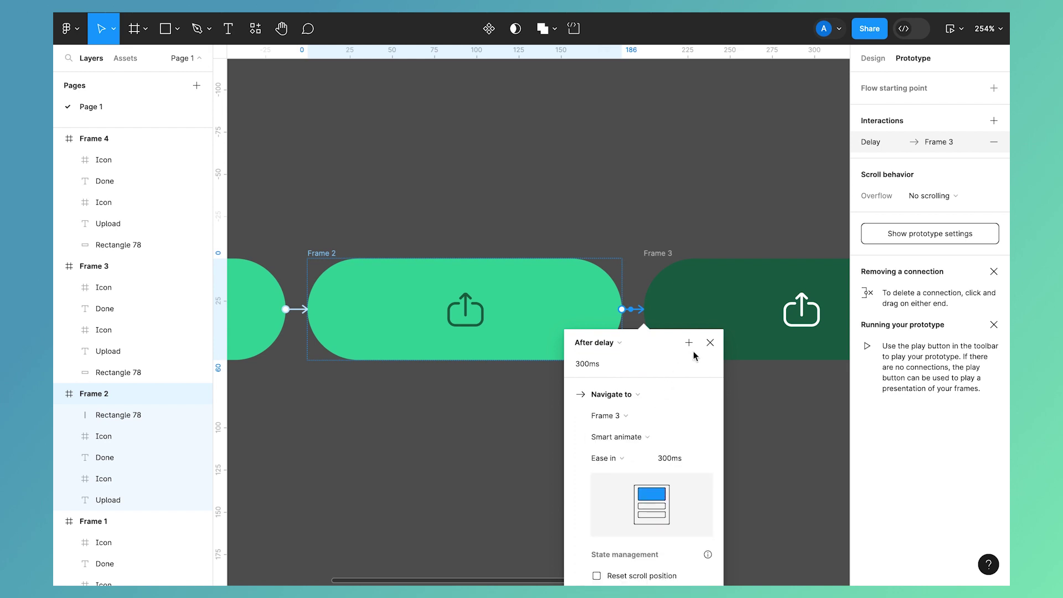
click(710, 343)
Connect Frame 3 to Frame 4 with an After delay trigger of 300ms
scroll(598, 414, right, 5)
click(439, 415)
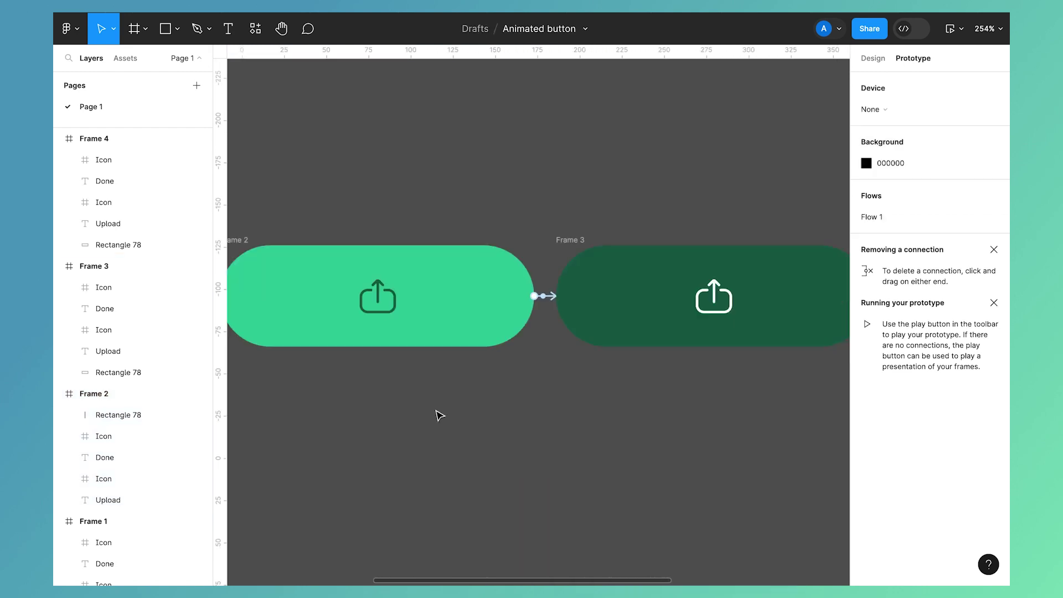
scroll(438, 416, right, 4)
scroll(438, 415, up, 1)
click(392, 283)
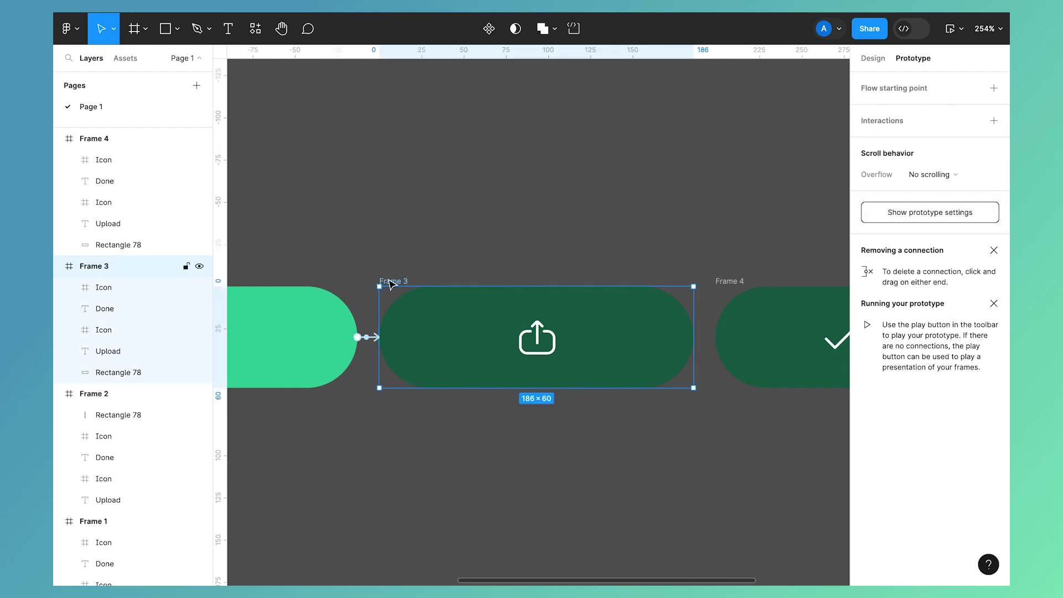
drag(693, 337, 730, 347)
click(681, 371)
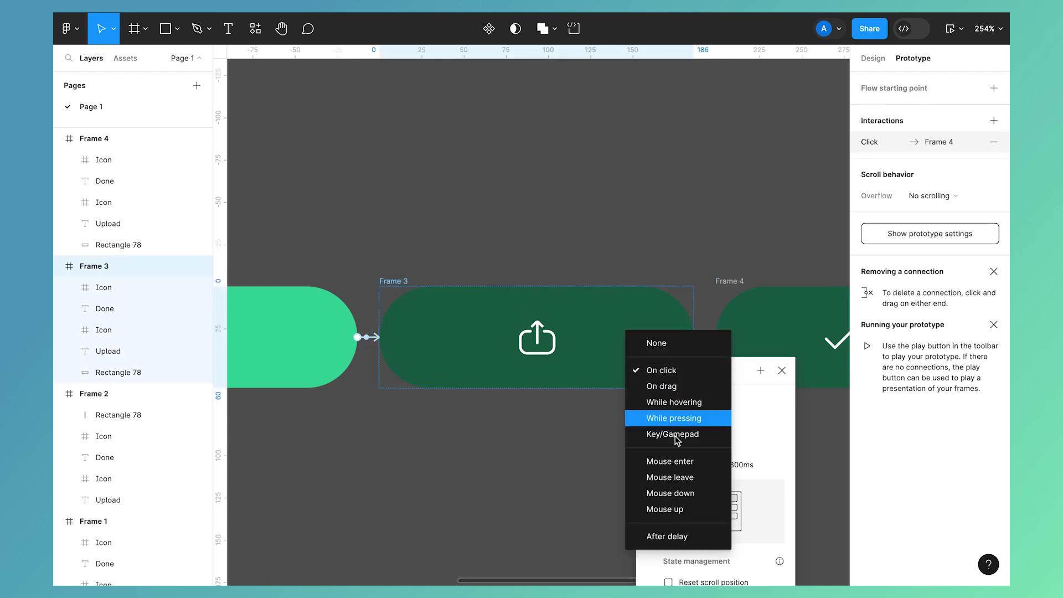
click(667, 538)
click(652, 393)
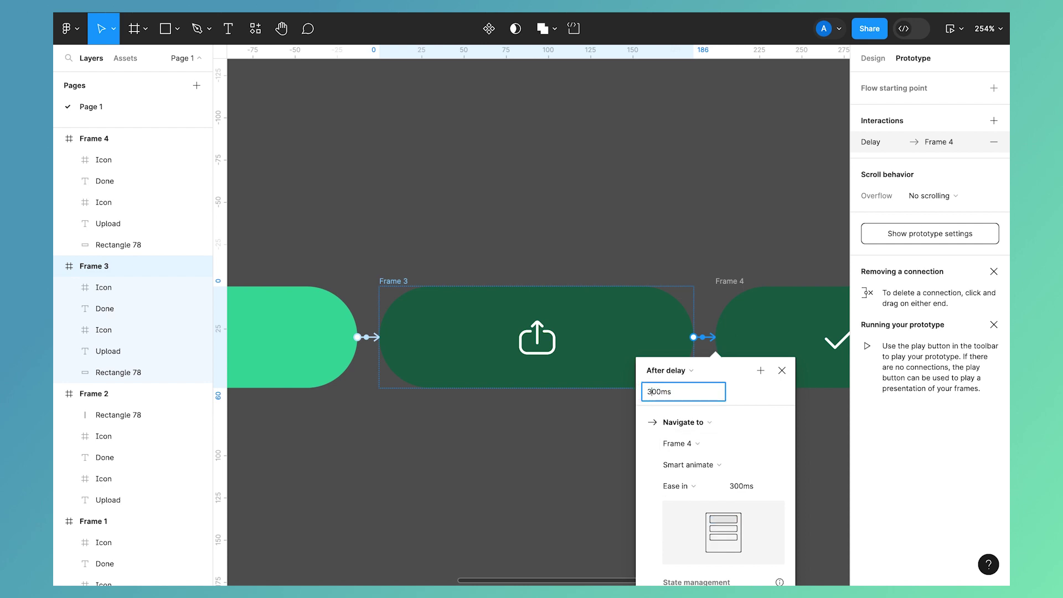
text(3)
Set the easing of the Frame 3 to Frame 4 transition to Ease in back
scroll(688, 436, down, 3)
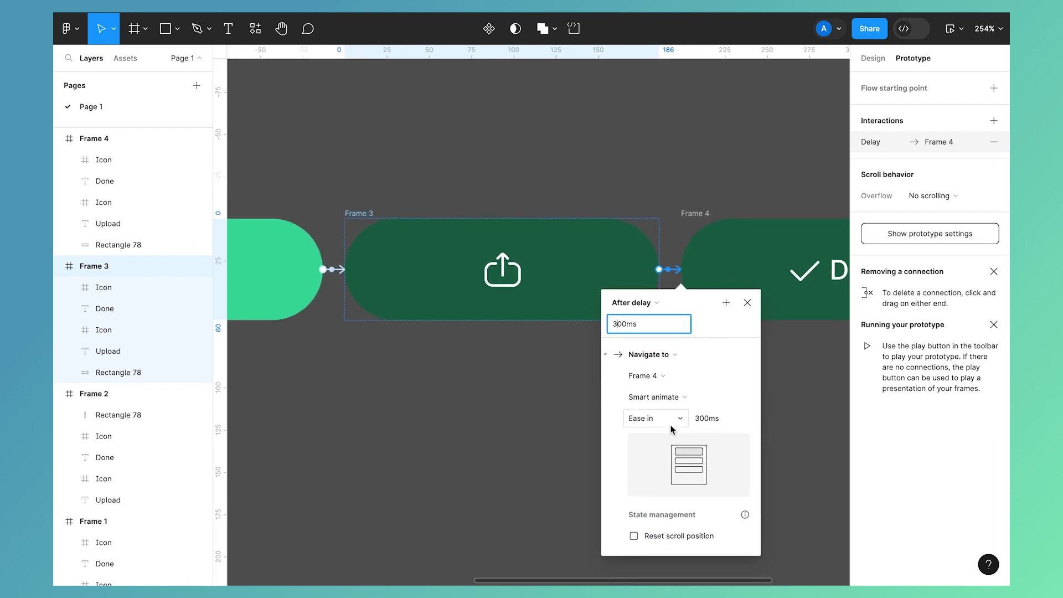
click(669, 423)
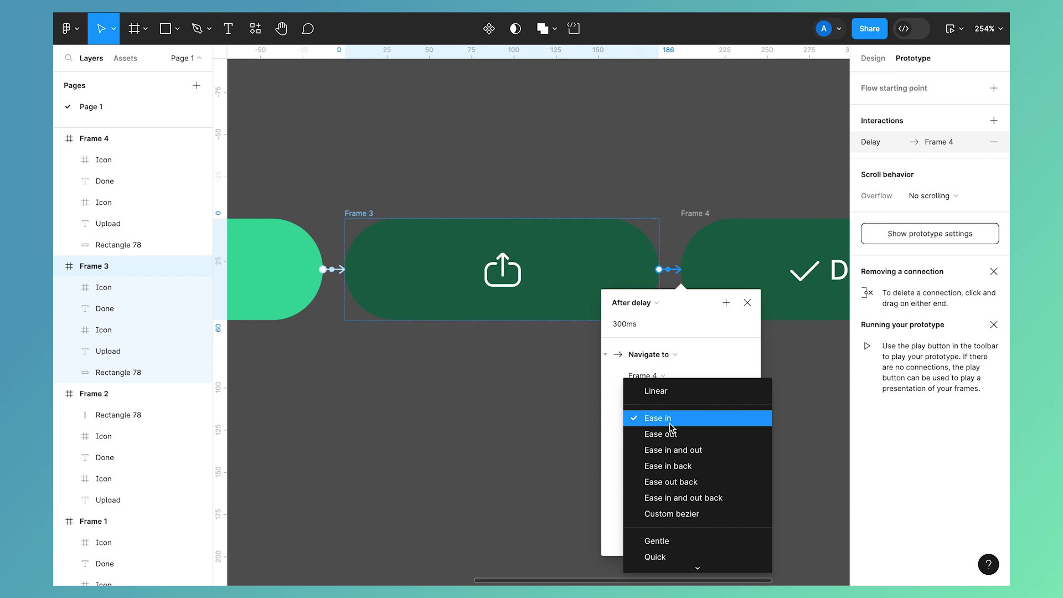
click(674, 467)
click(747, 303)
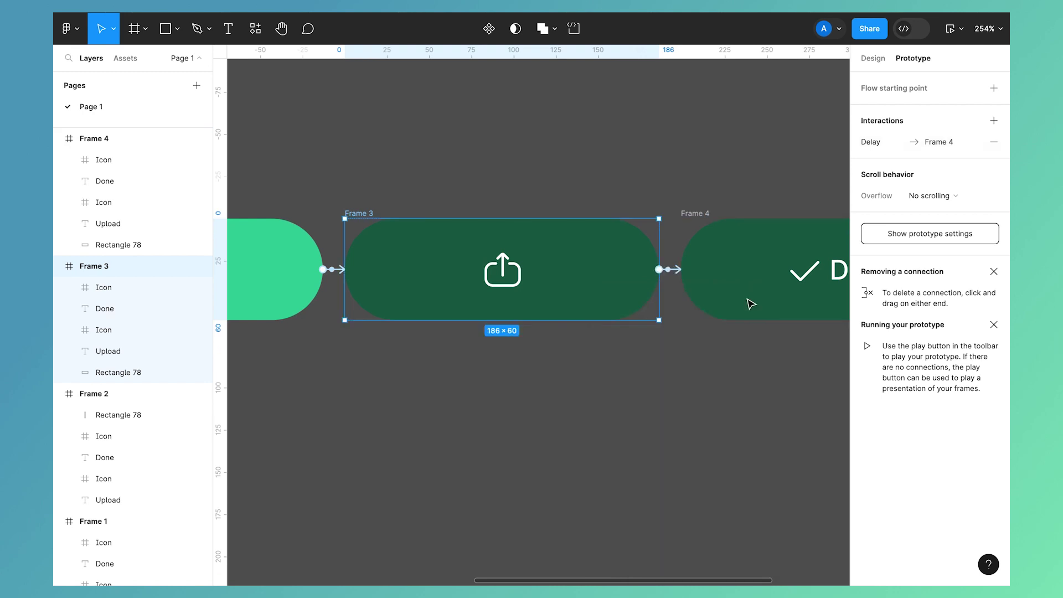
Open the prototype preview and place its window above the frames
scroll(687, 322, down, 10)
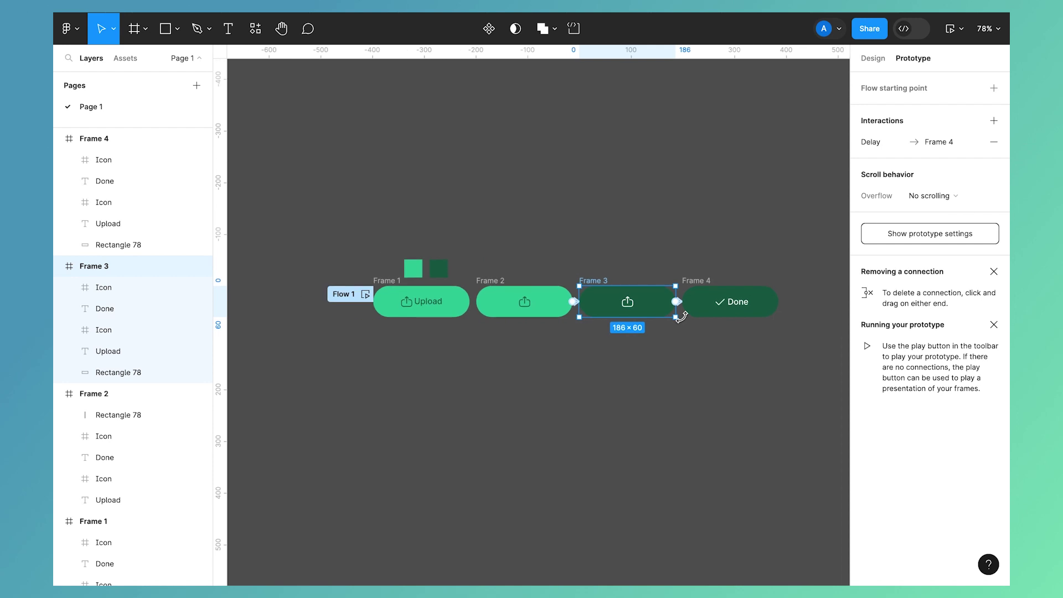
scroll(687, 320, right, 1)
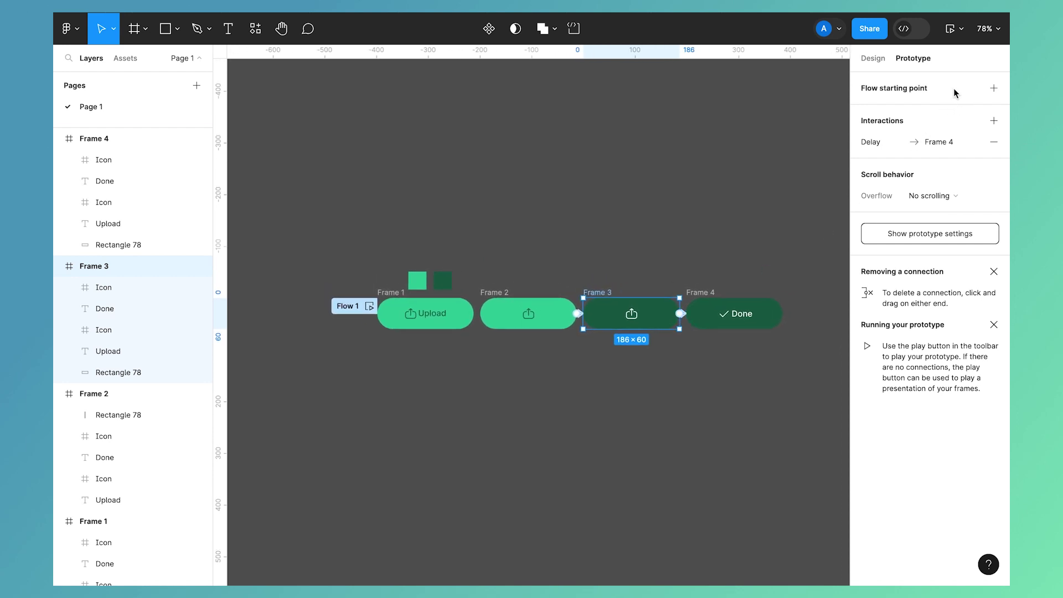
click(955, 30)
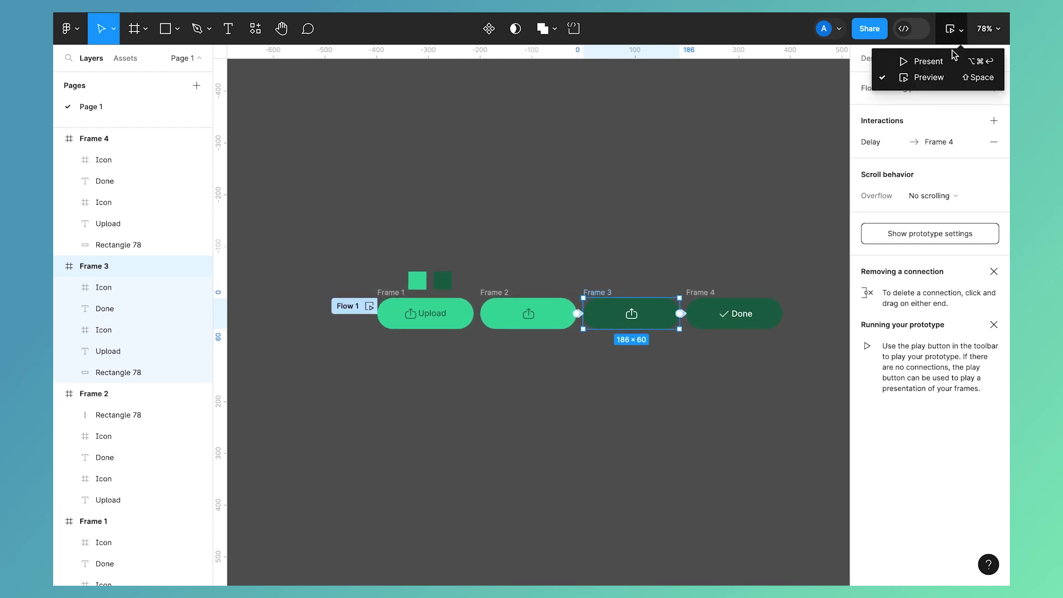
click(940, 78)
drag(524, 85, 533, 125)
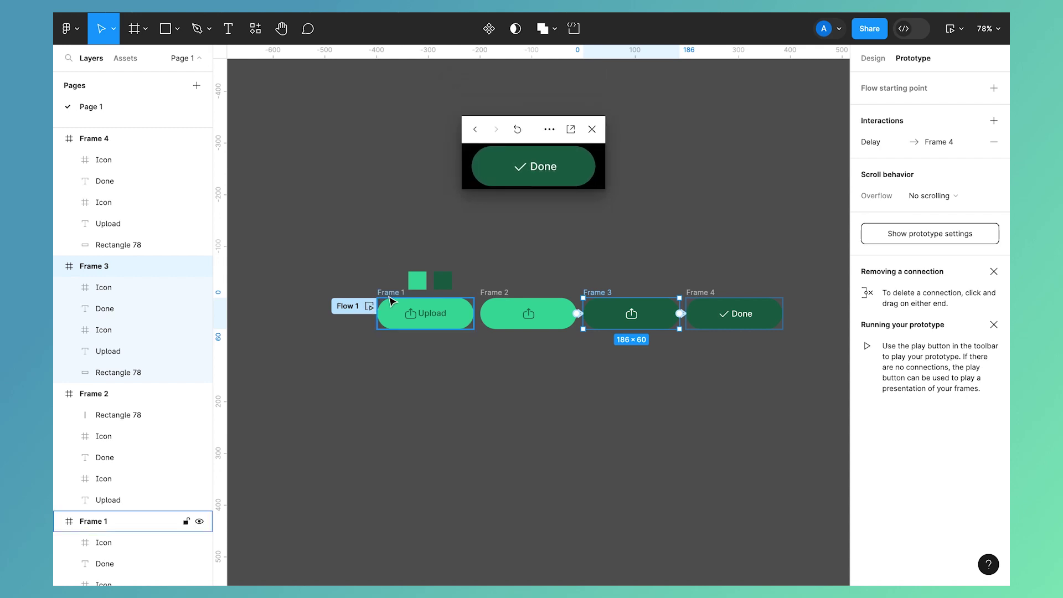
Play Flow 1 from Frame 1 in the preview and make the preview window taller
click(369, 307)
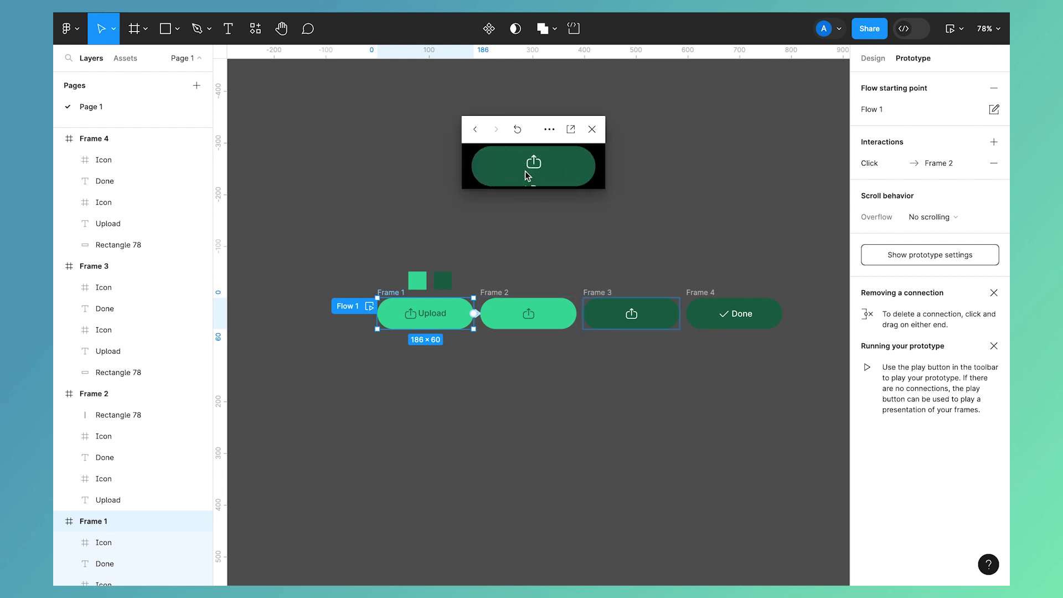
drag(527, 211, 529, 253)
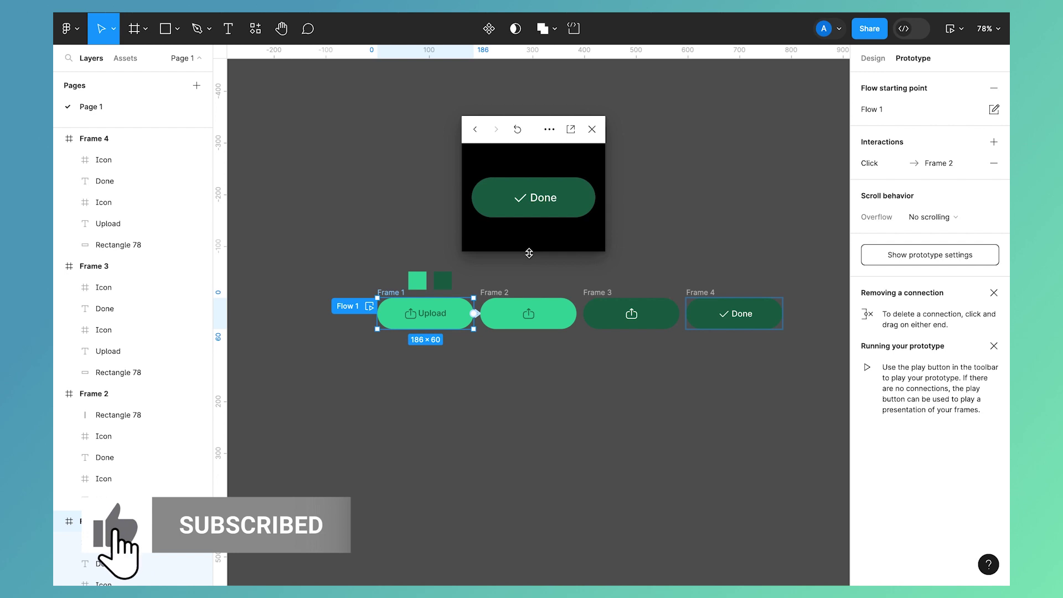